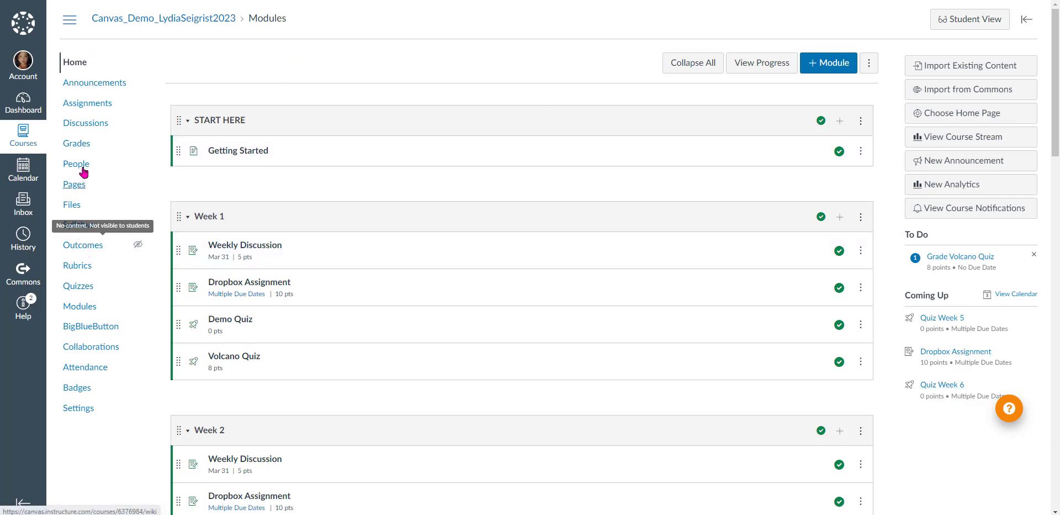
- Add a module named "Demo Module" with START HERE as its prerequisite
click(821, 69)
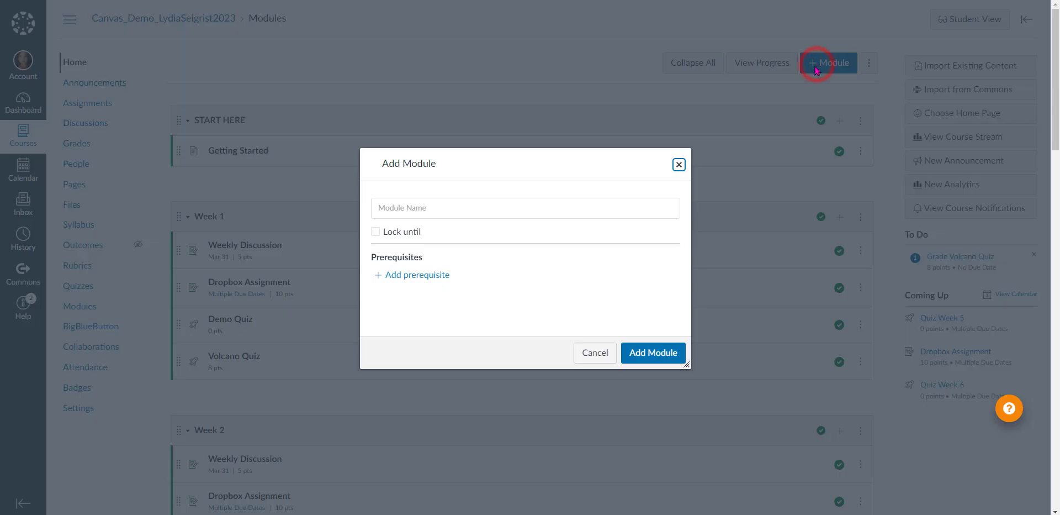
click(525, 207)
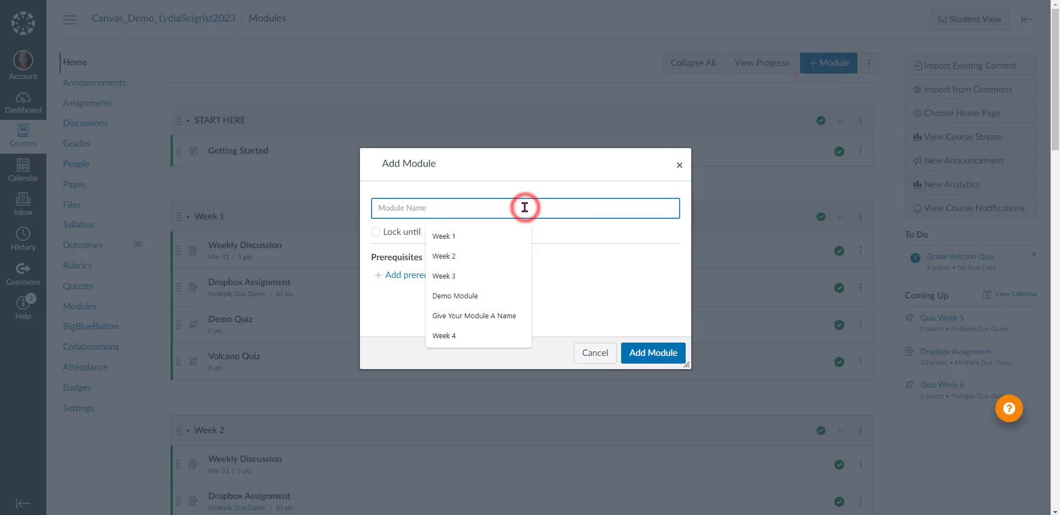
click(492, 293)
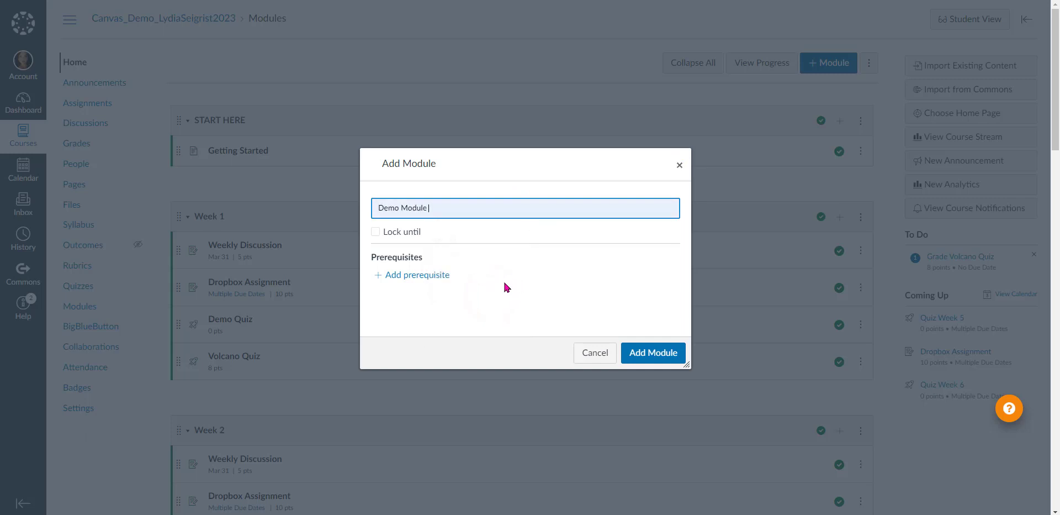
click(435, 282)
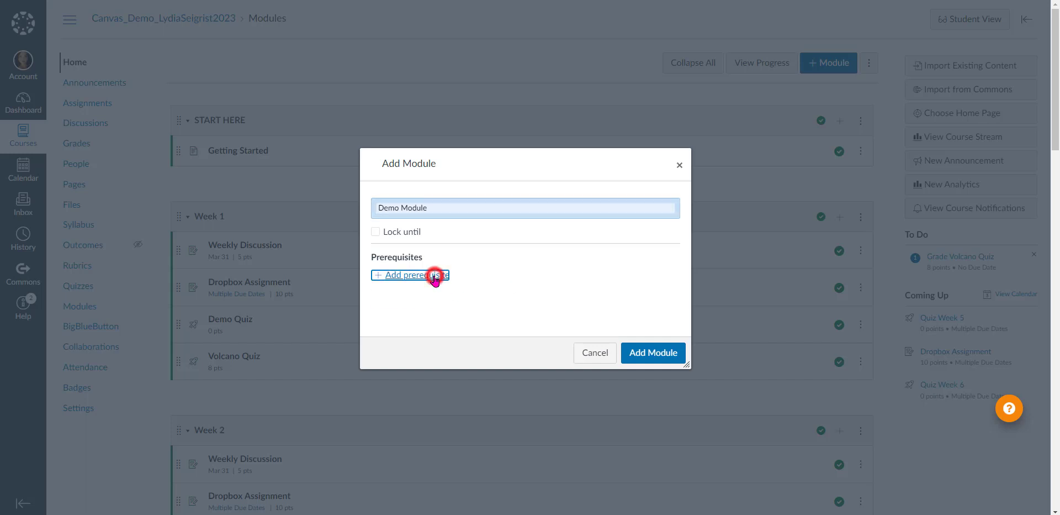
click(486, 280)
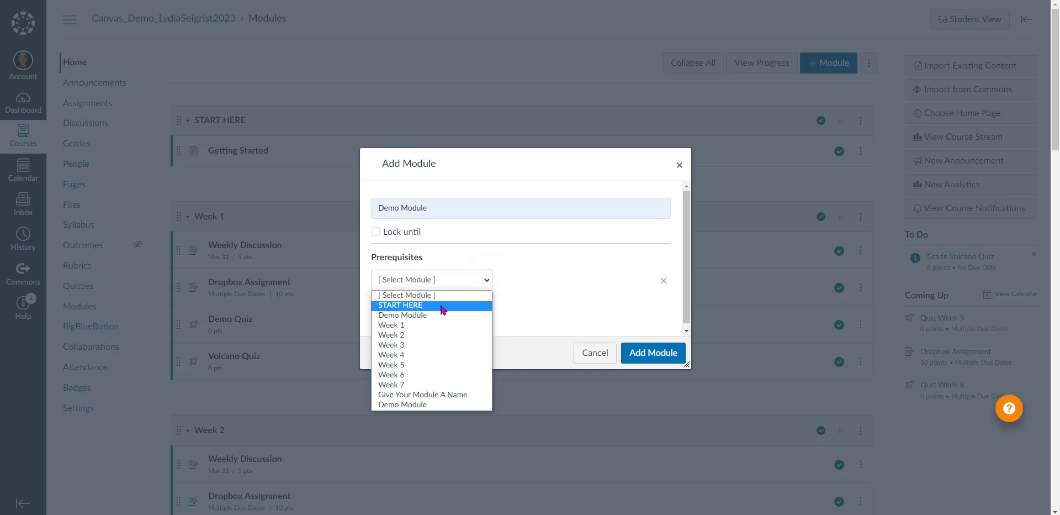
click(442, 306)
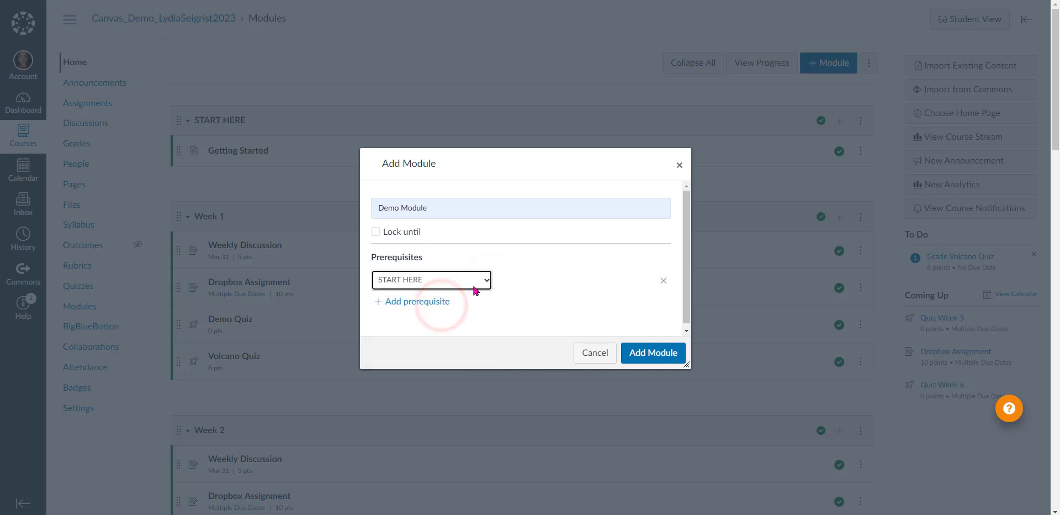
click(651, 354)
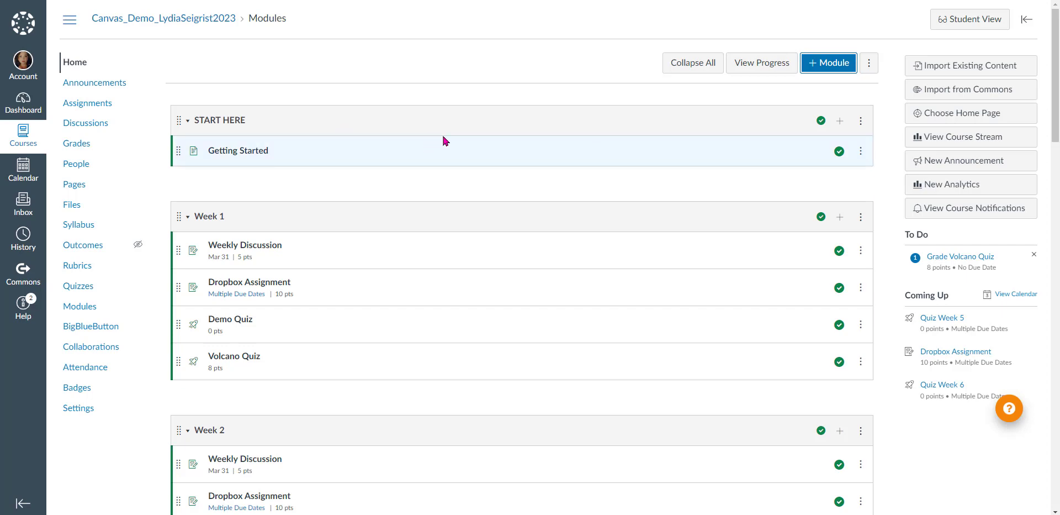
- Move the new Demo Module up the module list so it sits between START HERE and Week 1
scroll(442, 134, down, 2)
scroll(491, 157, down, 20)
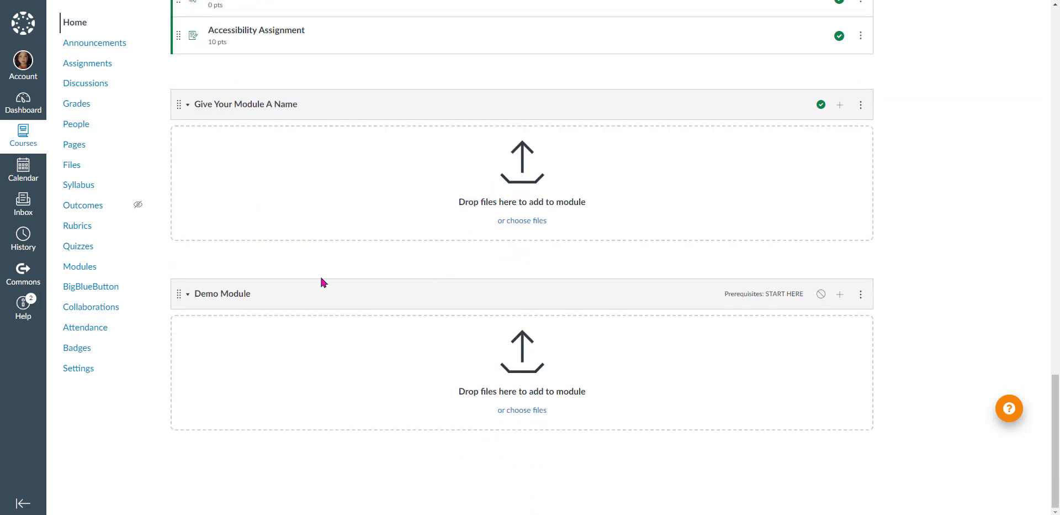
click(172, 297)
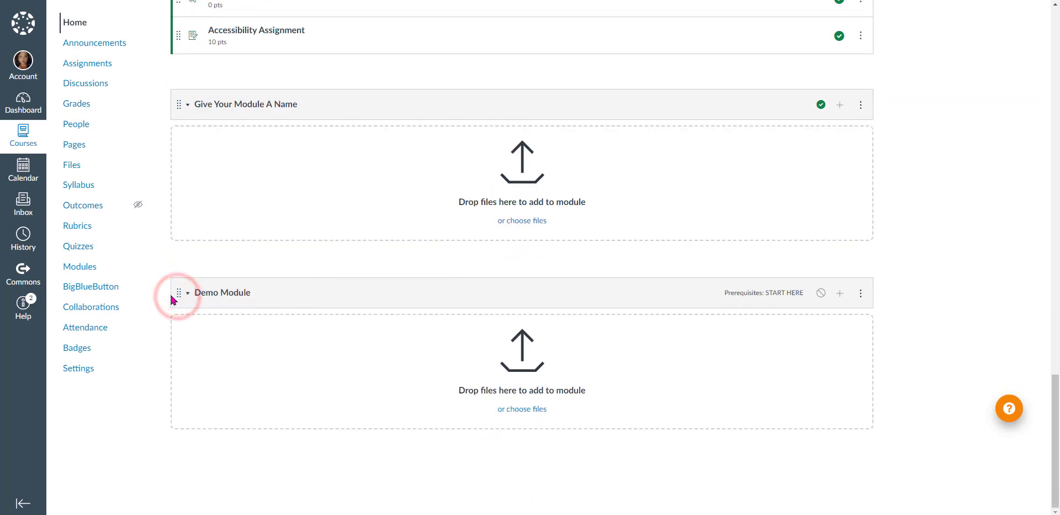
drag(166, 296, 201, 55)
scroll(253, 203, up, 3)
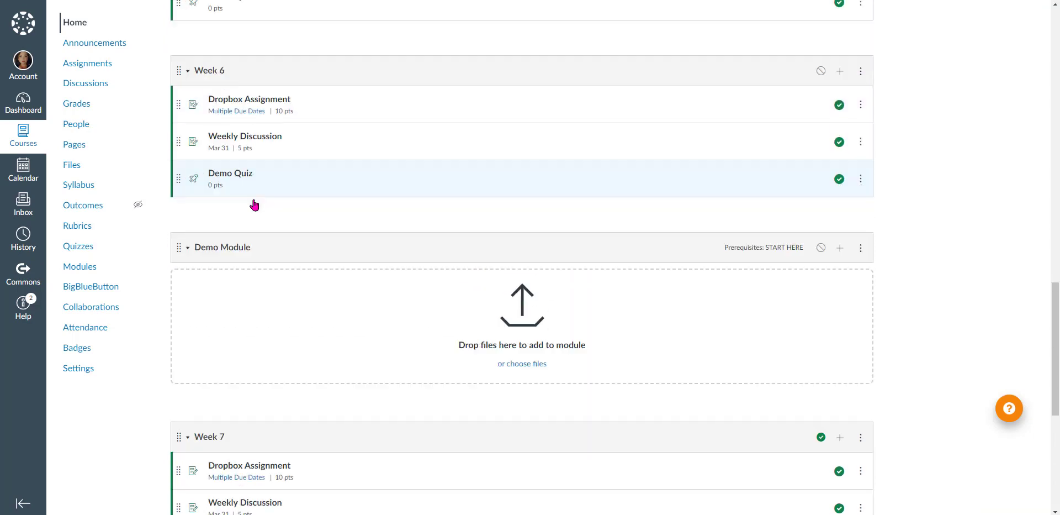
drag(179, 279, 170, 83)
scroll(171, 82, up, 2)
scroll(171, 86, up, 3)
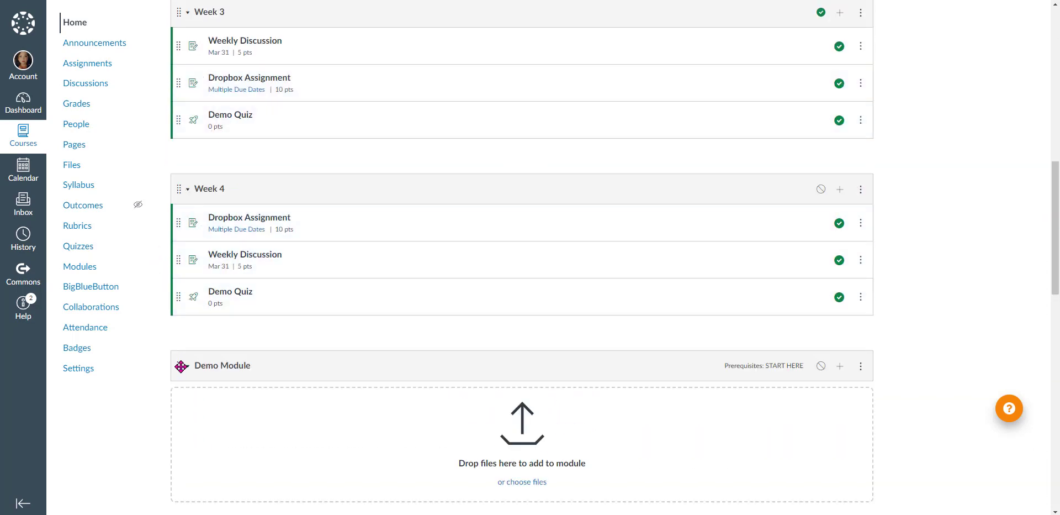
drag(180, 365, 174, 37)
scroll(286, 170, up, 4)
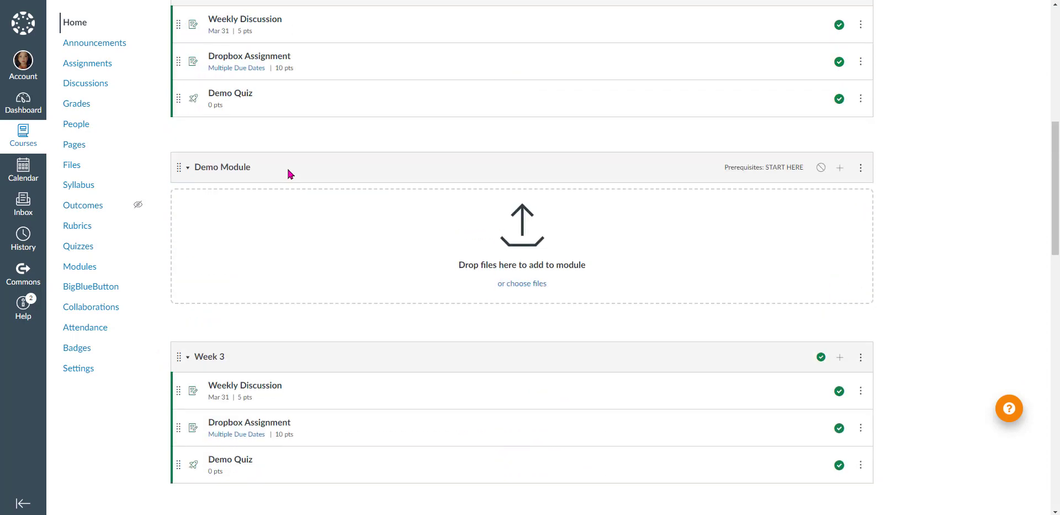
drag(175, 284, 332, 260)
scroll(168, 405, up, 3)
drag(178, 387, 164, 160)
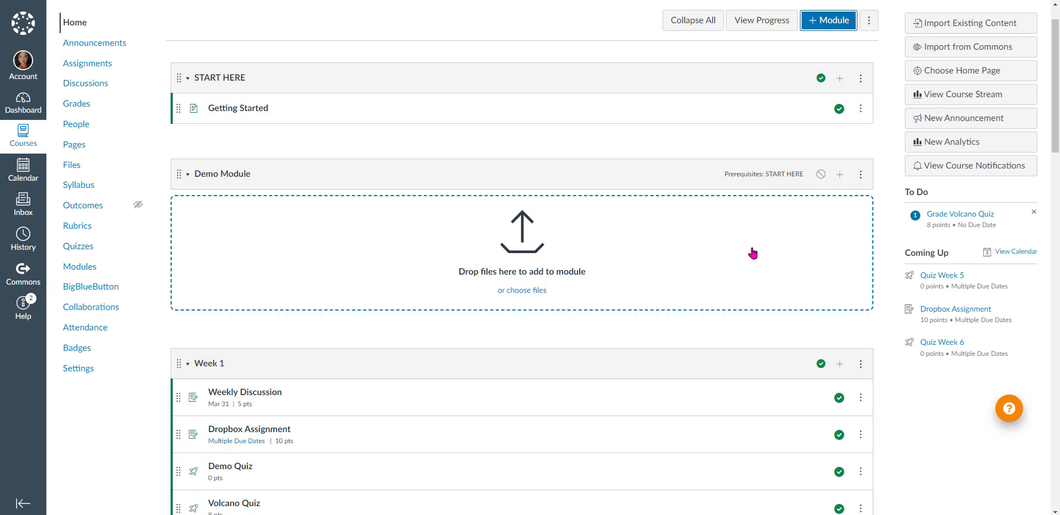
- Create a new assignment named "Weekly Discussion" in Demo Module, with no indentation
click(840, 175)
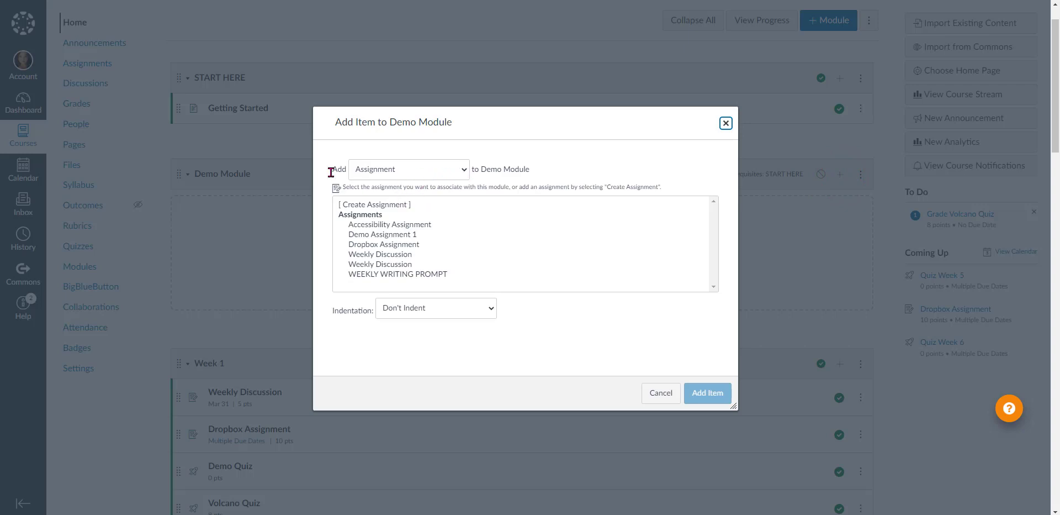
click(464, 172)
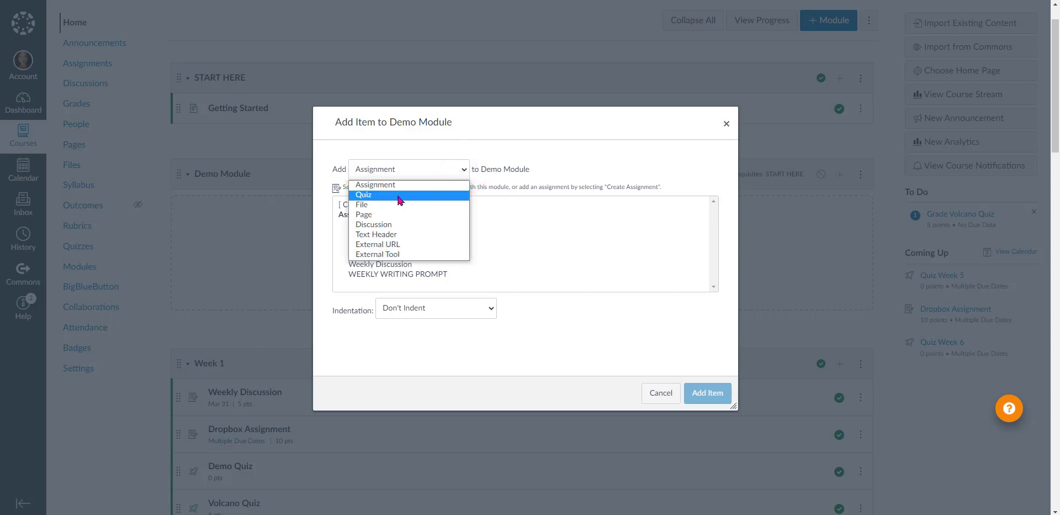
click(464, 172)
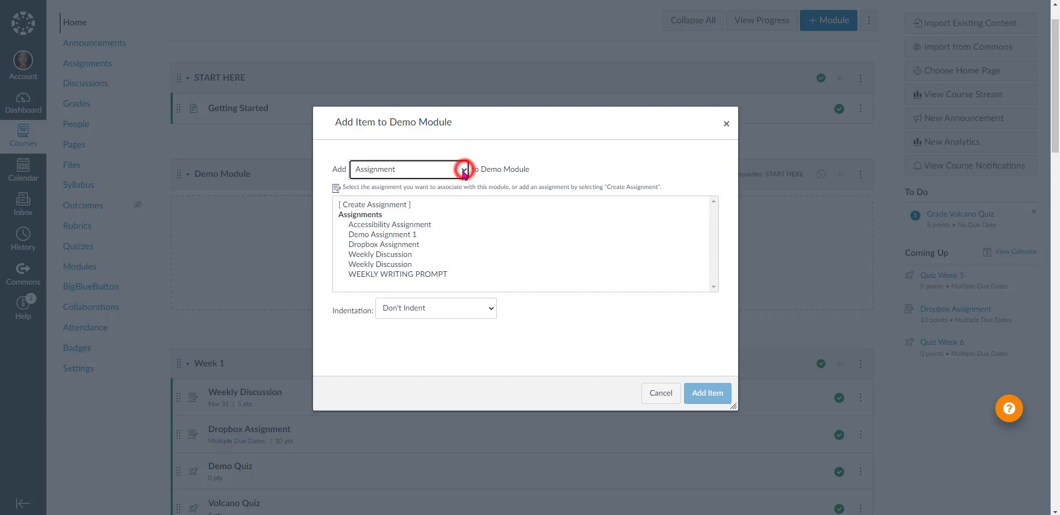
click(406, 206)
click(460, 309)
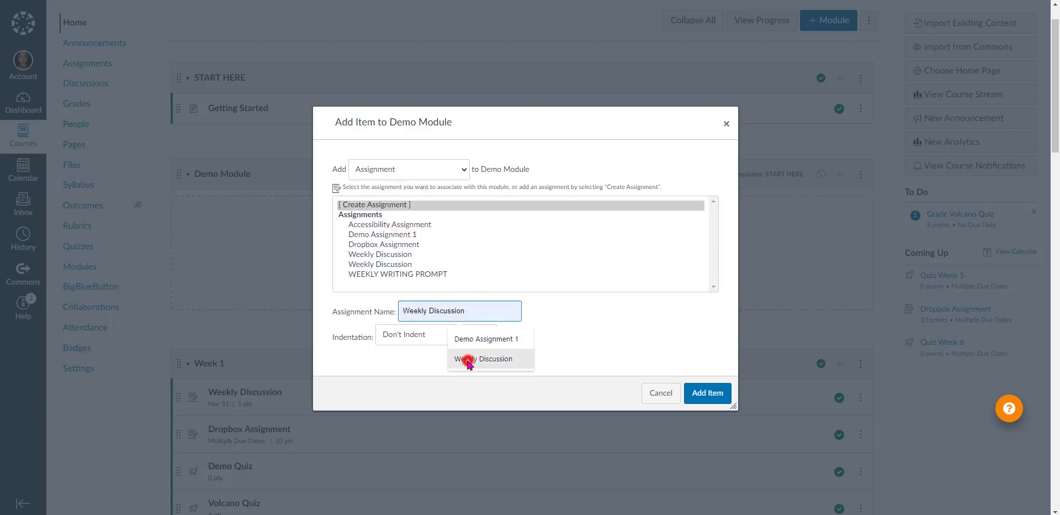
click(468, 360)
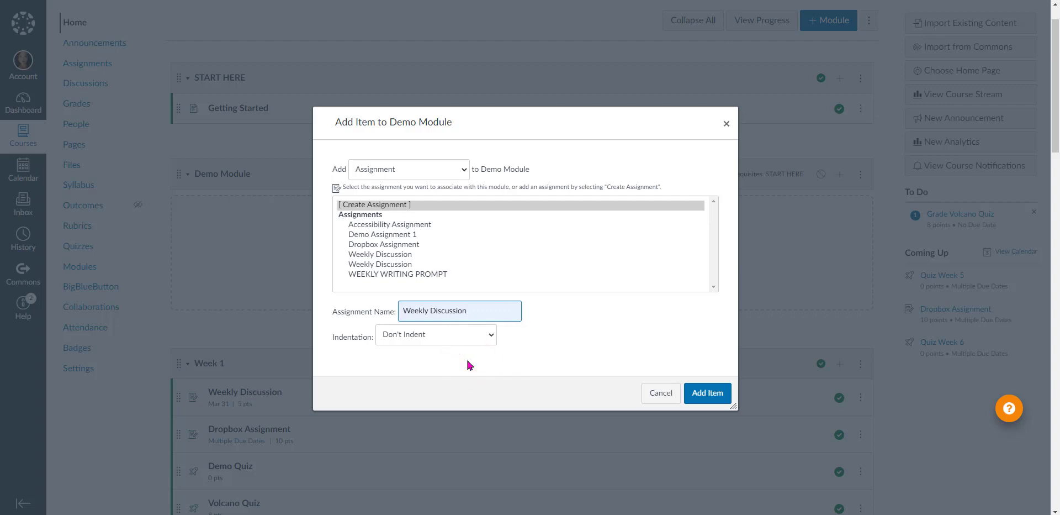
click(707, 399)
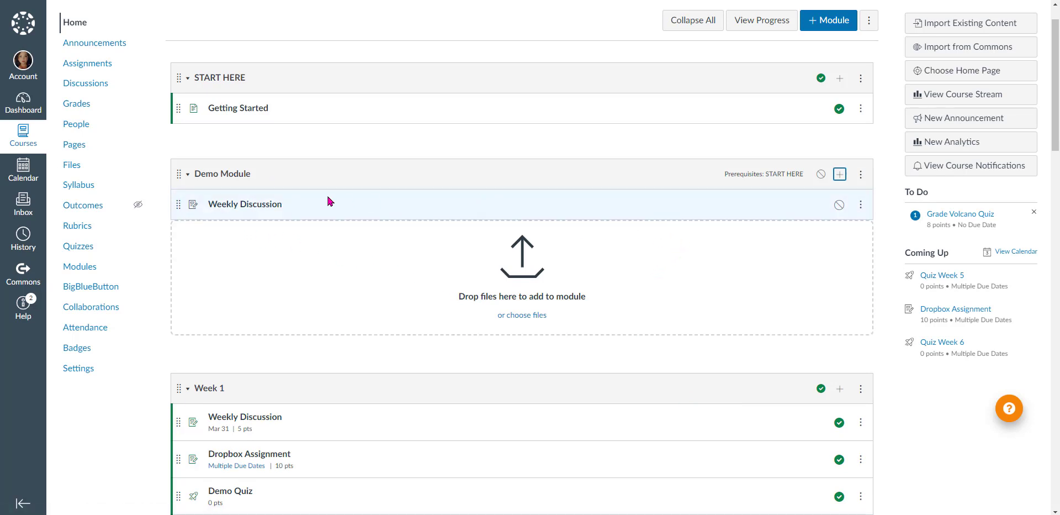
- Set Weekly Discussion's description to "Discuss two reason students believe taking online courses is difficult? Then, provide a solution on how you can address your students concerns."
click(237, 206)
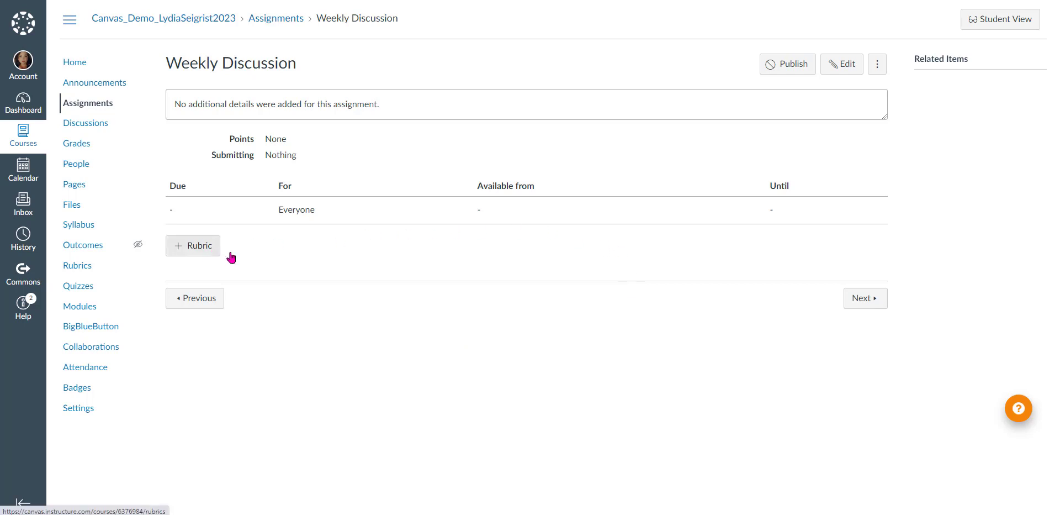
click(838, 67)
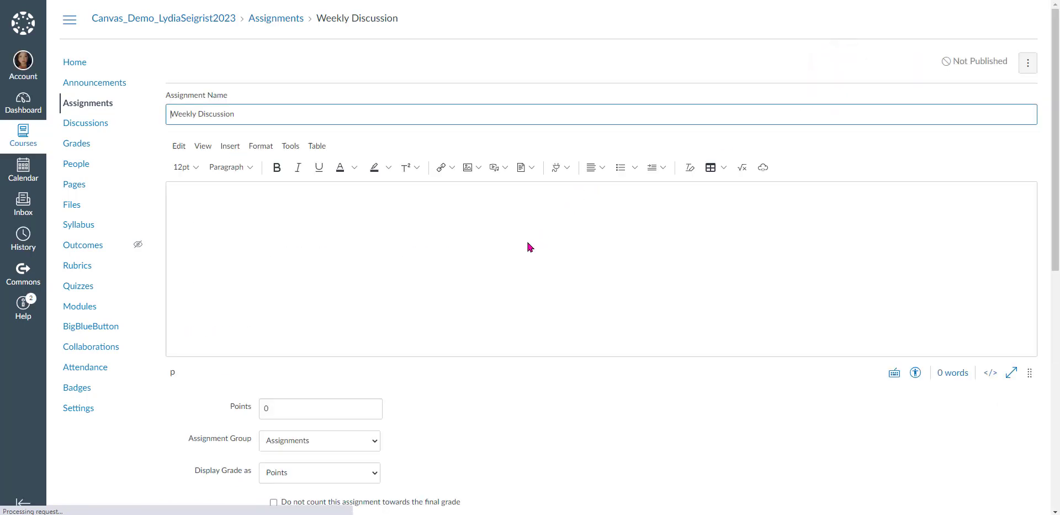
click(211, 218)
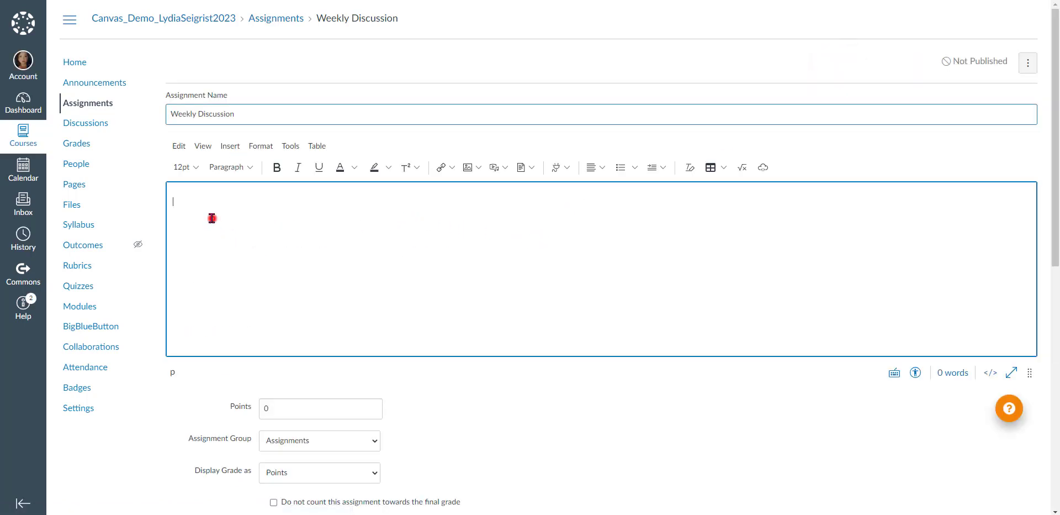
text(Discuss two reason students believe taking online courses is difficult? Then, provide a solution on how you can address your students concerns.)
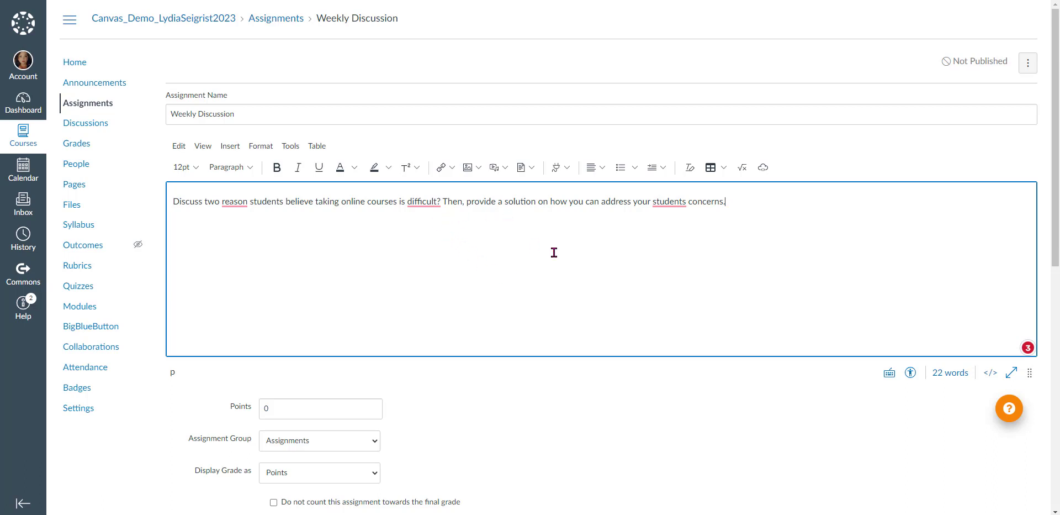
- Upload the StudentFrustrated image from the computer into the assignment description, with the alt text "Student frustrated"
click(478, 168)
click(483, 190)
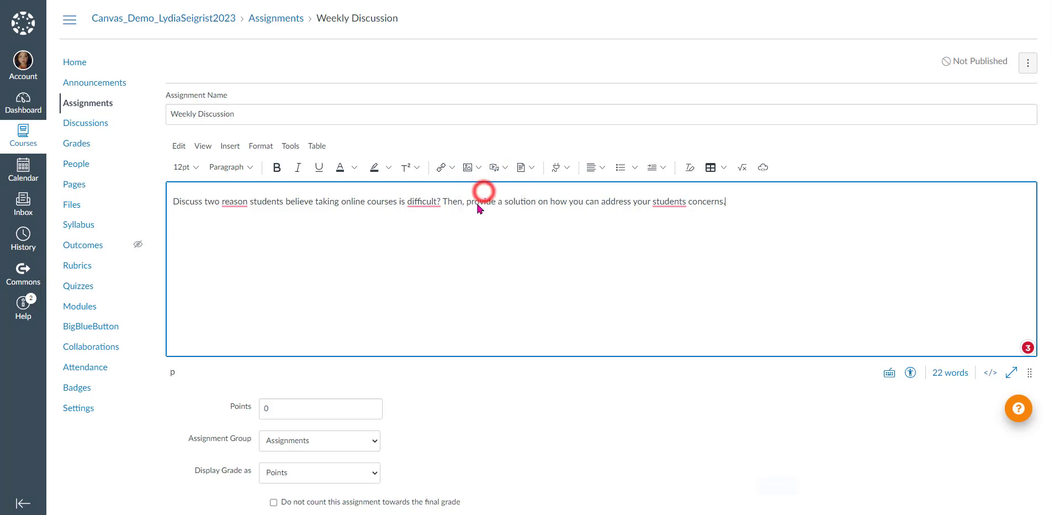
click(509, 238)
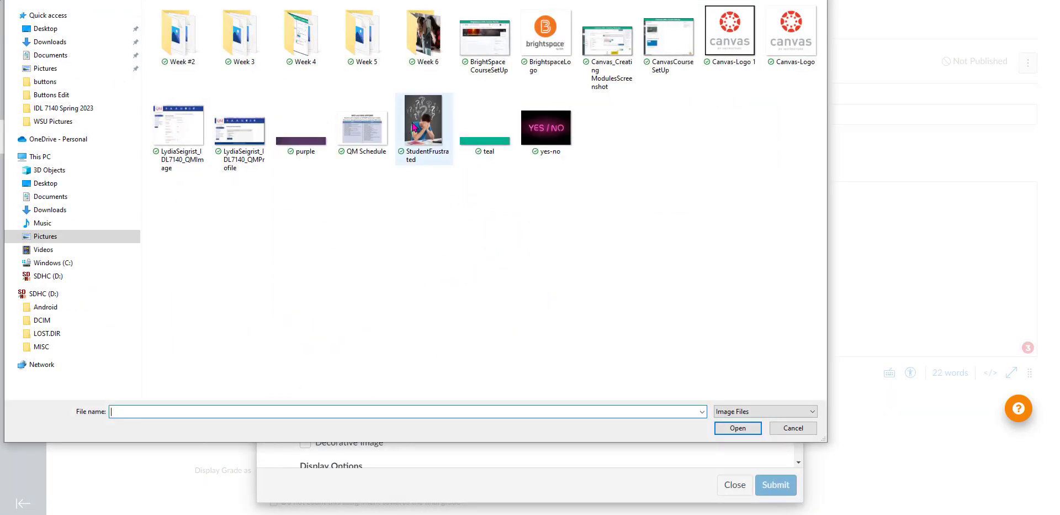
click(413, 126)
click(734, 429)
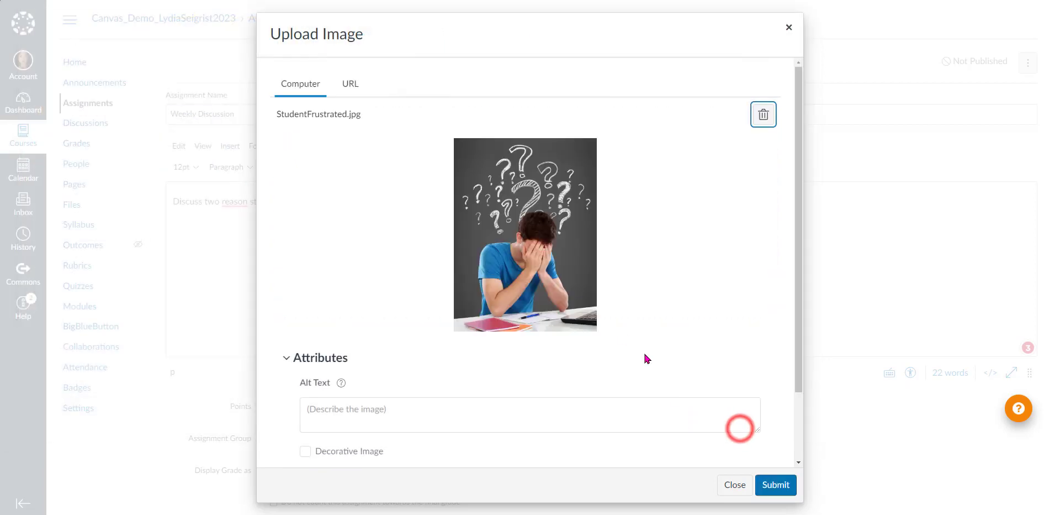
click(578, 416)
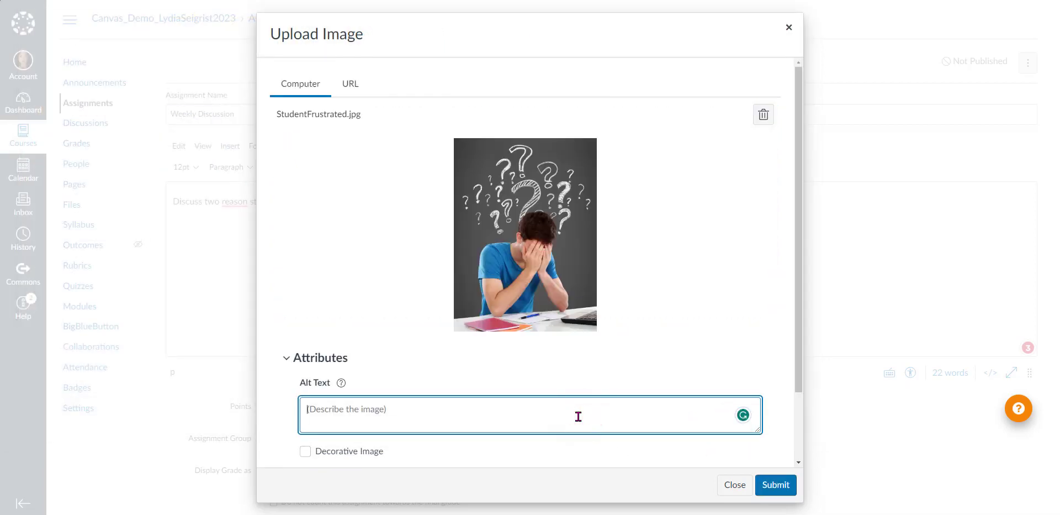
text(Studen)
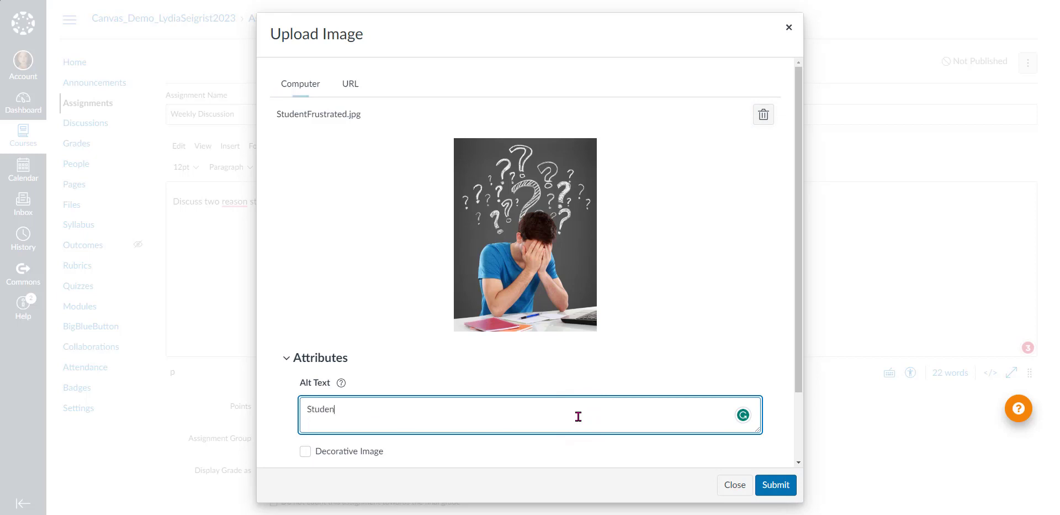
text(t frustrated)
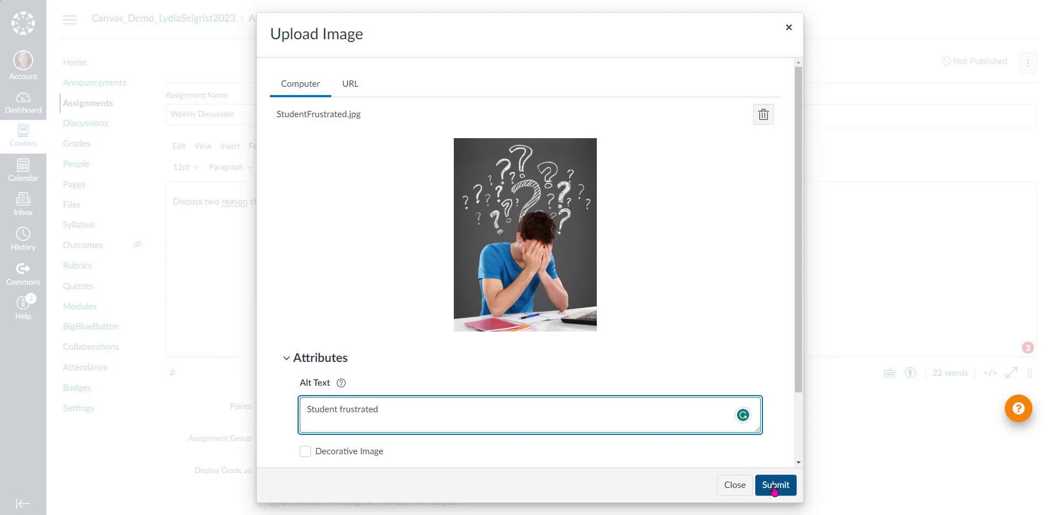
click(773, 486)
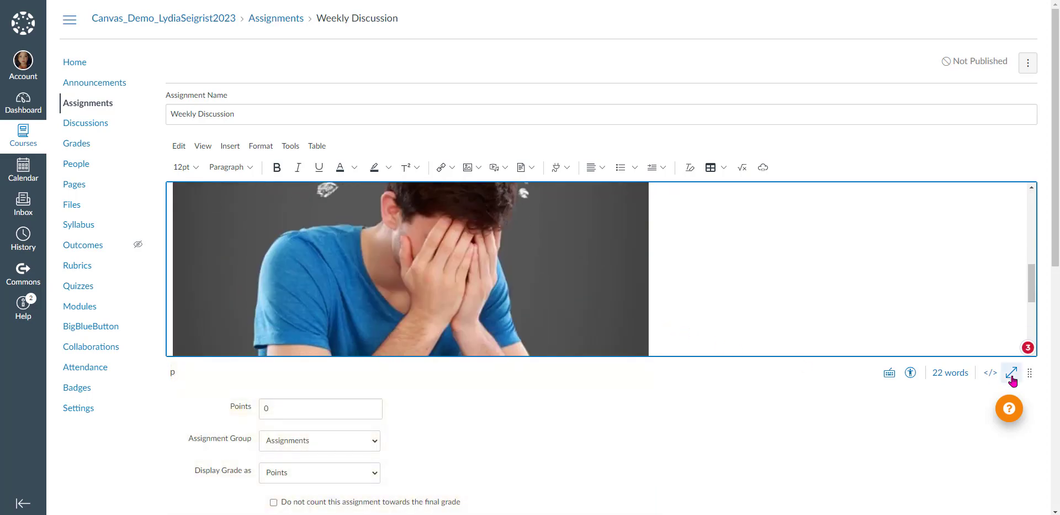
- Examine the description with its image in full screen, then look over the assignment settings beneath the editor
click(1011, 373)
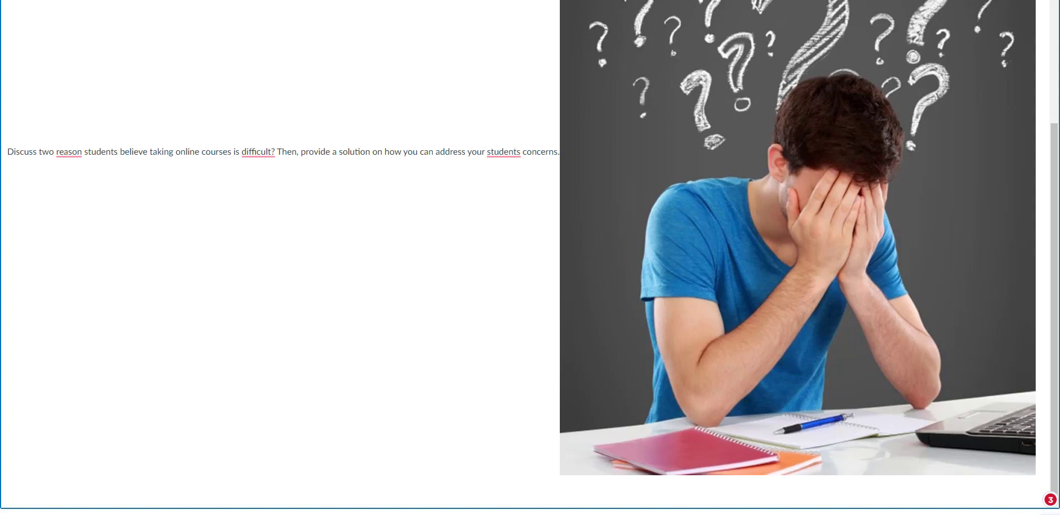
key(Escape)
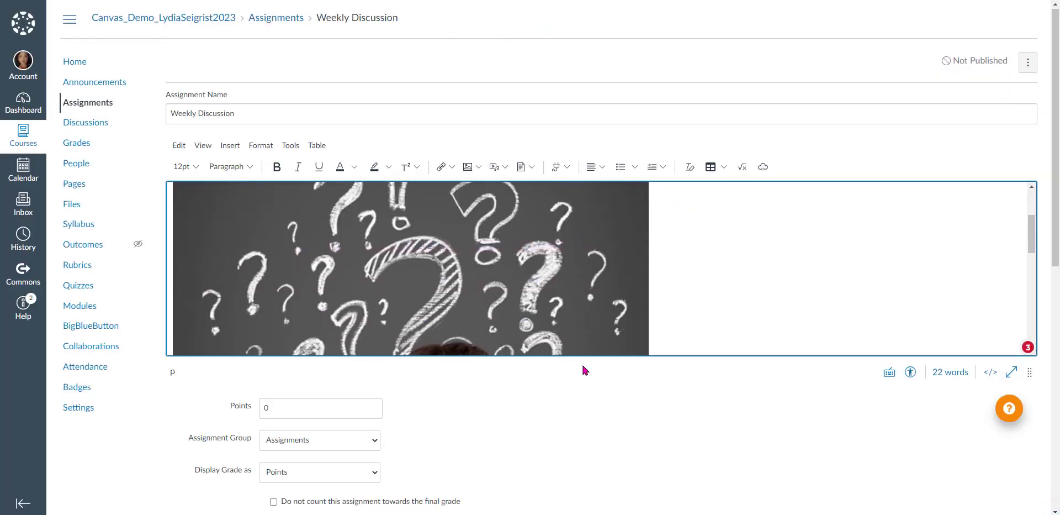
scroll(583, 366, down, 6)
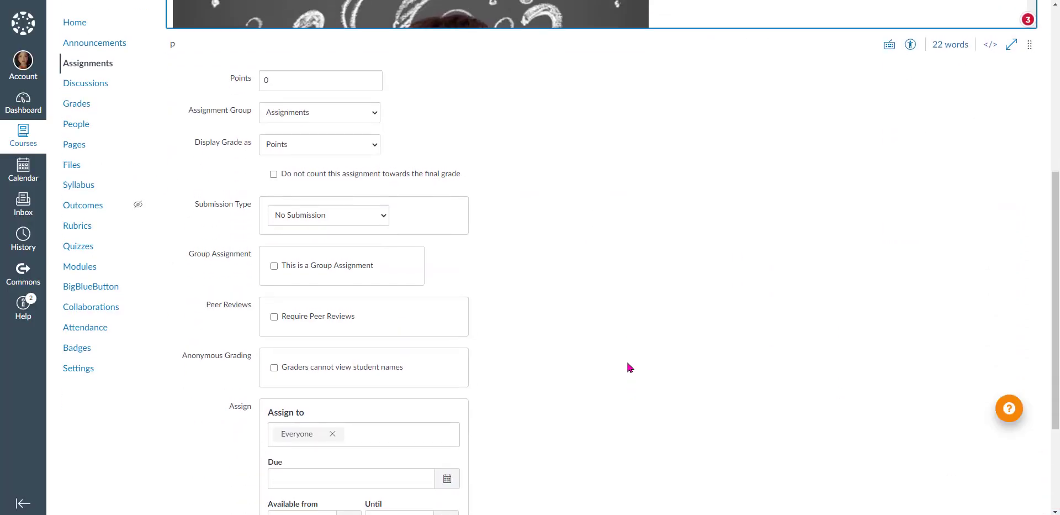
scroll(630, 367, up, 2)
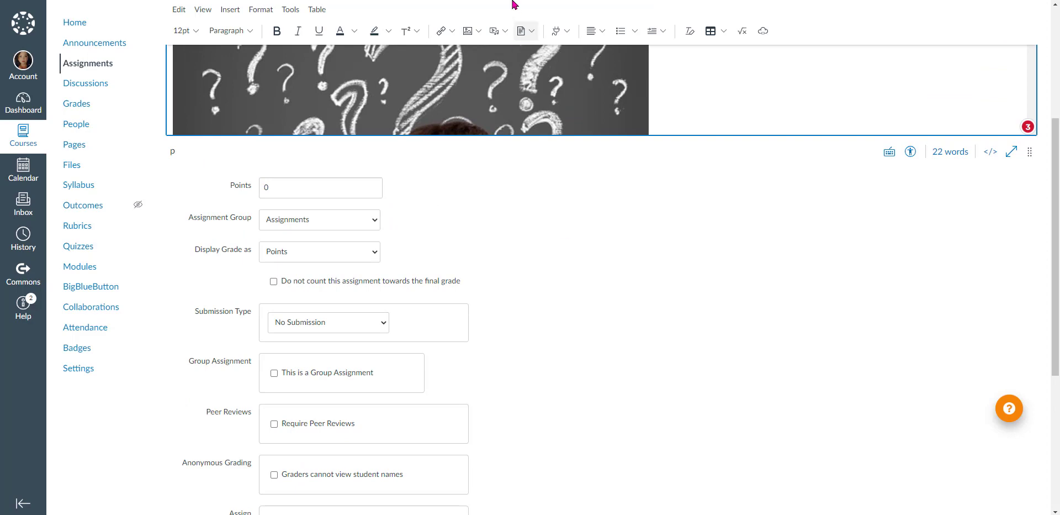
scroll(630, 367, up, 4)
scroll(630, 265, down, 1)
scroll(629, 265, down, 5)
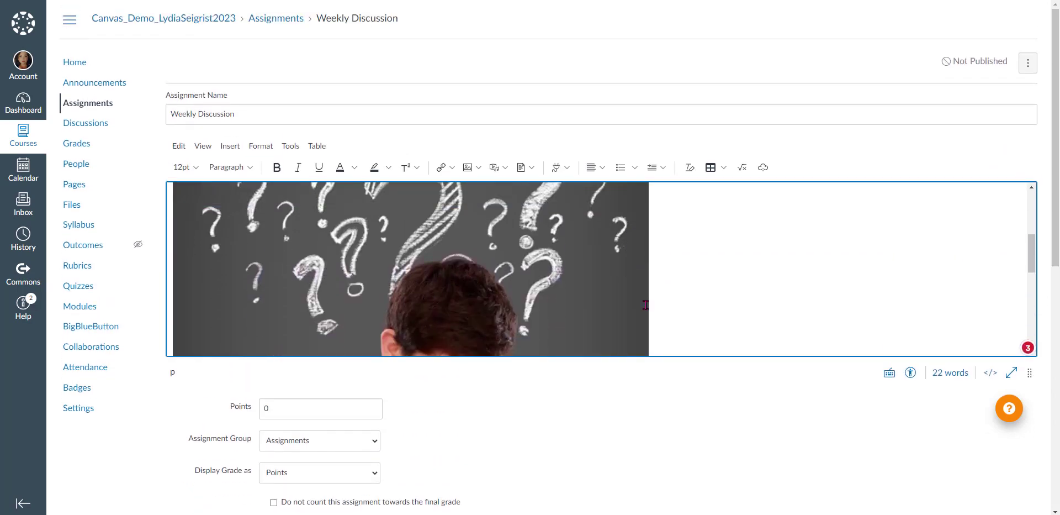
- Shrink the student image in the assignment description proportionally to about half its width
click(645, 316)
drag(649, 323, 577, 310)
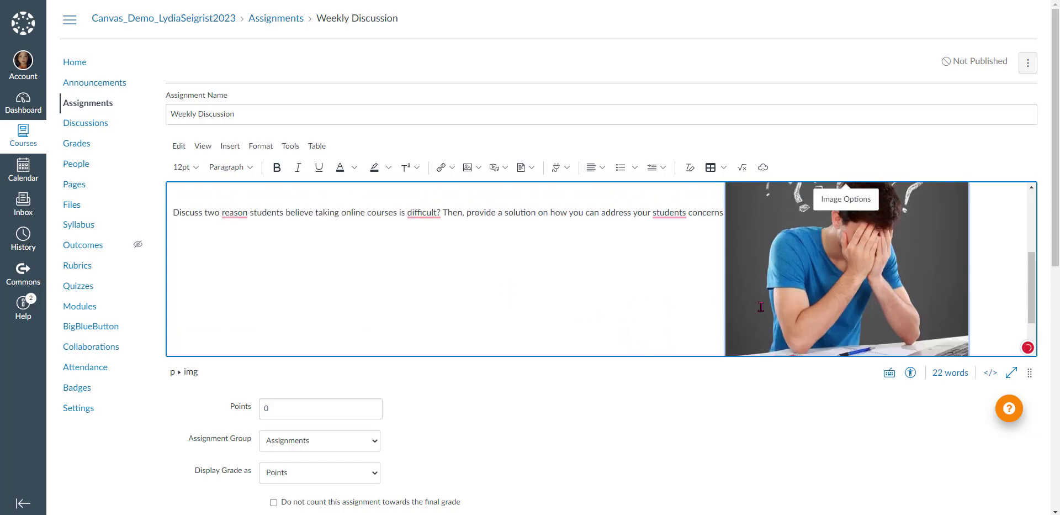
- Set the assignment's points to 10 and keep its grade displayed as Points
scroll(748, 312, down, 5)
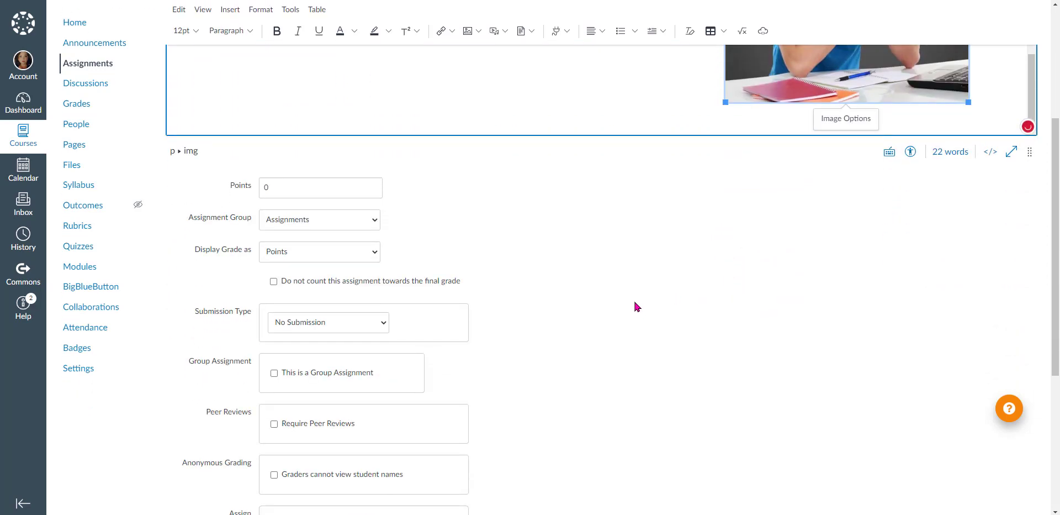
scroll(611, 226, down, 2)
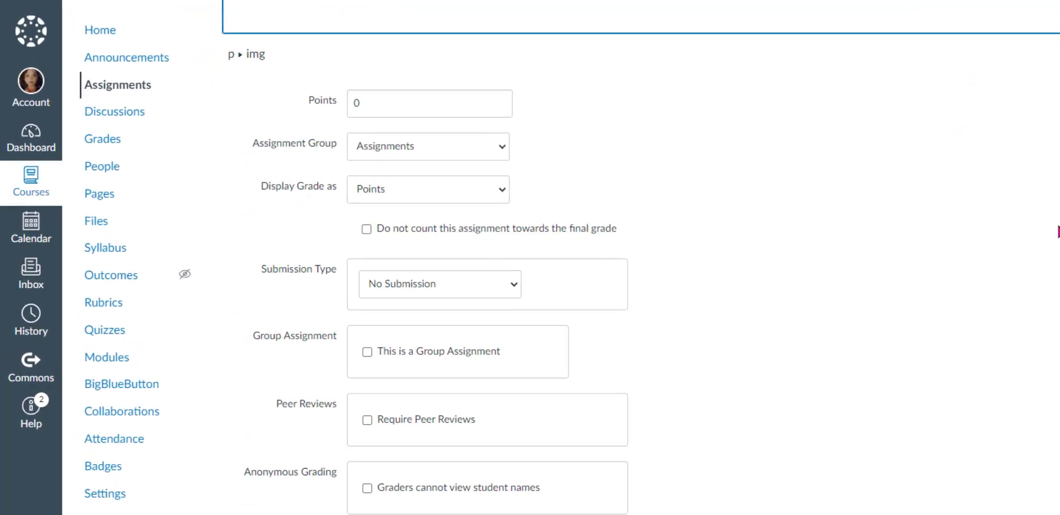
click(384, 106)
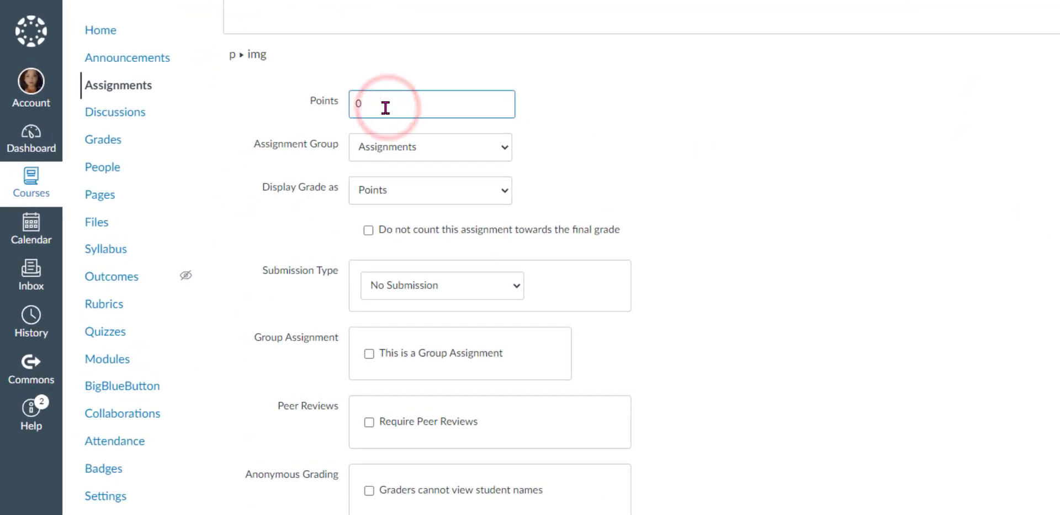
key(BackSpace)
text(10)
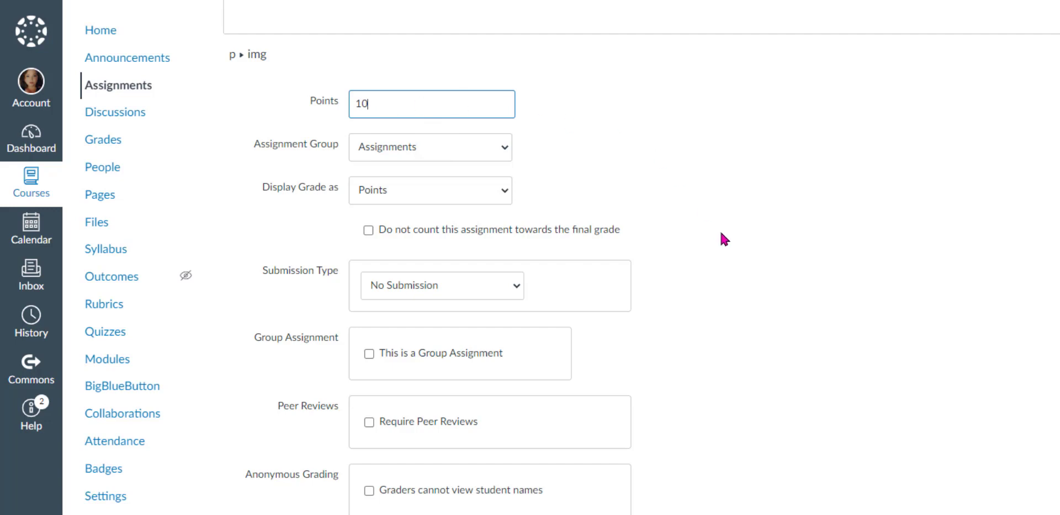
scroll(752, 283, down, 1)
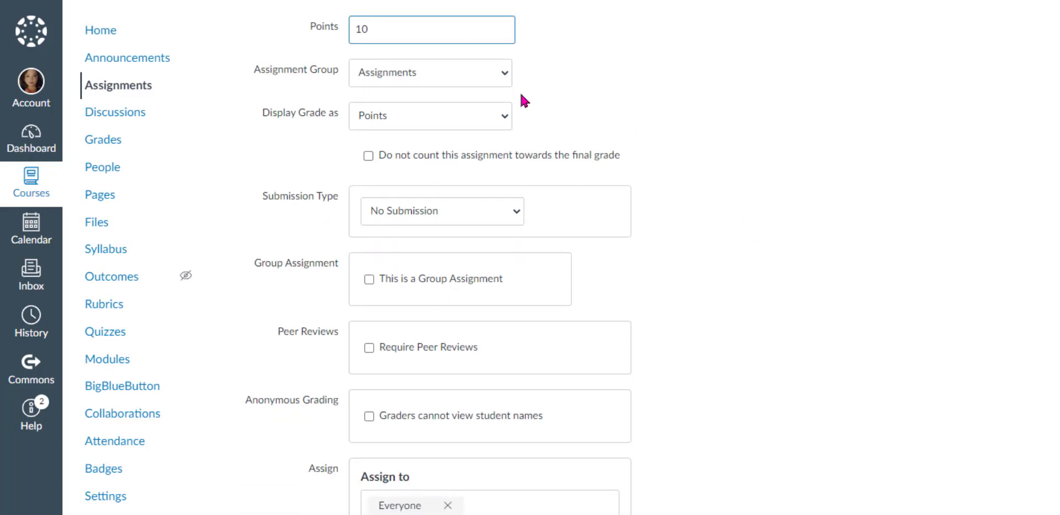
click(504, 118)
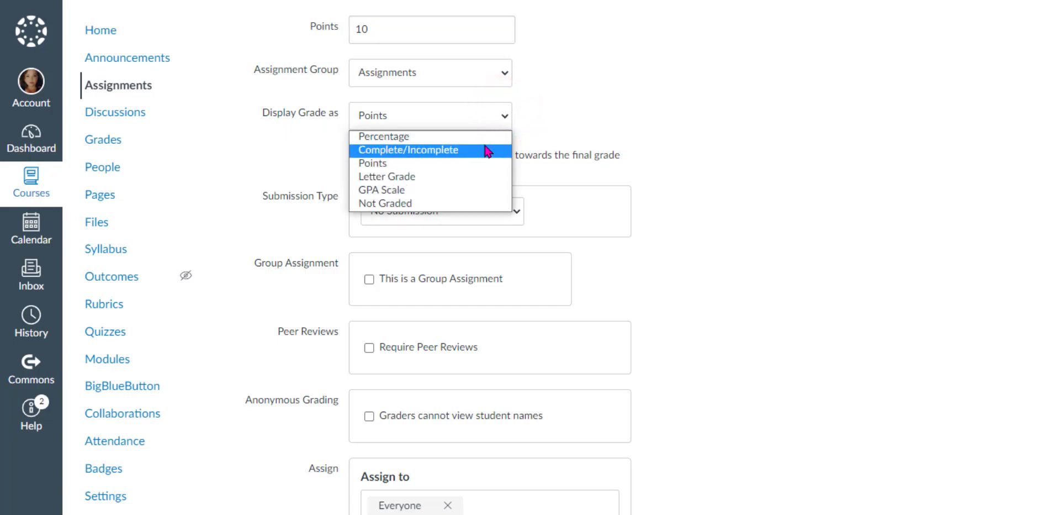
click(474, 163)
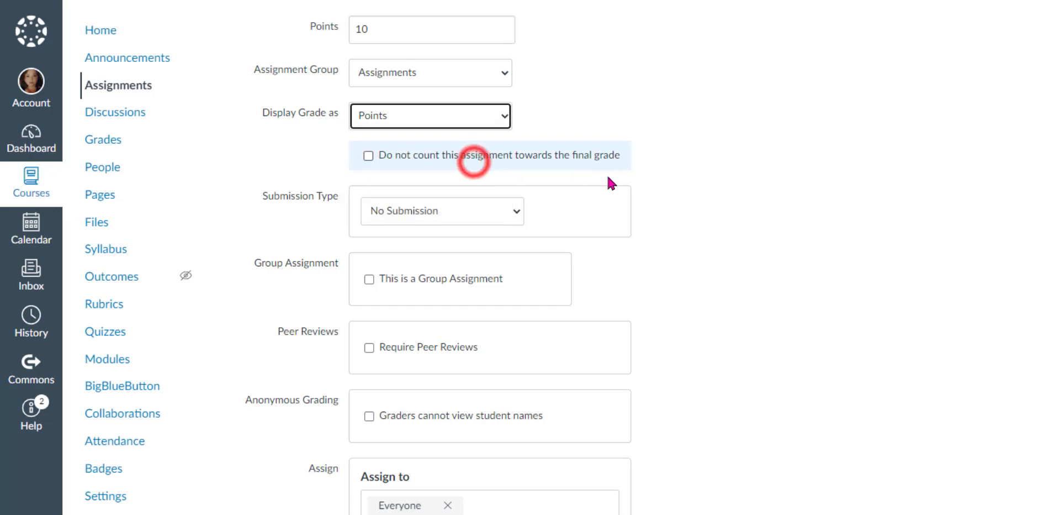
- Set the submission type to Online, allowing Text Entry, Website URL, Media Recordings, Student Annotation and File Uploads
scroll(735, 223, down, 1)
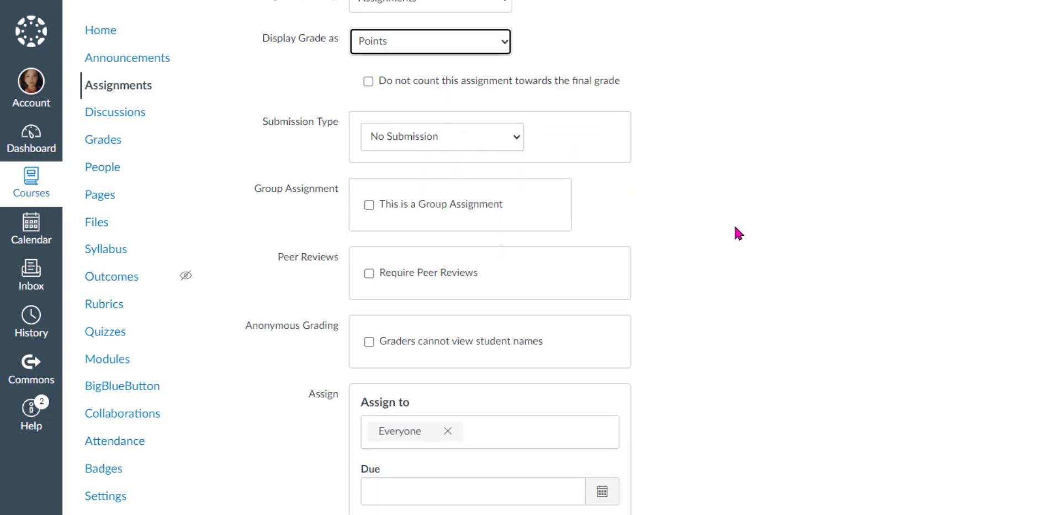
click(517, 141)
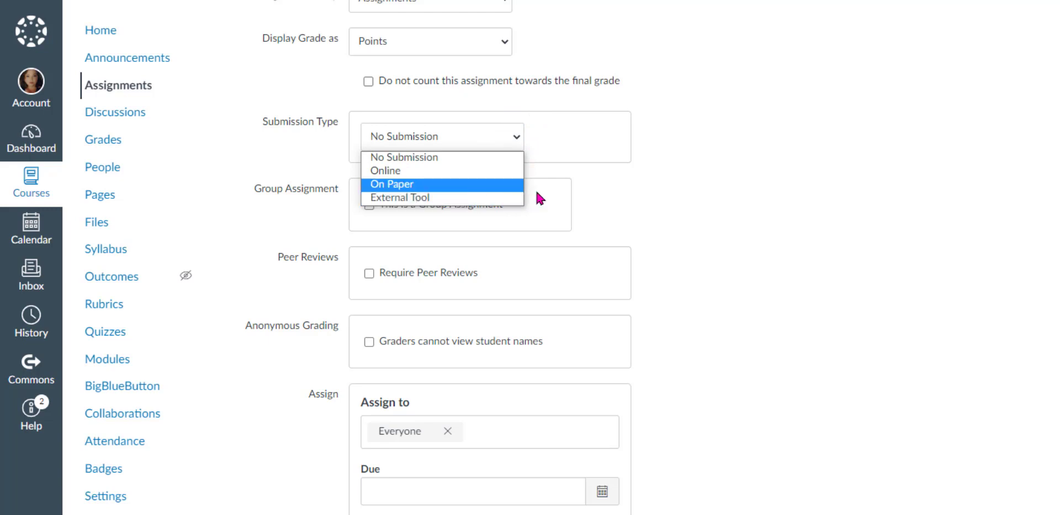
click(462, 171)
scroll(781, 243, down, 1)
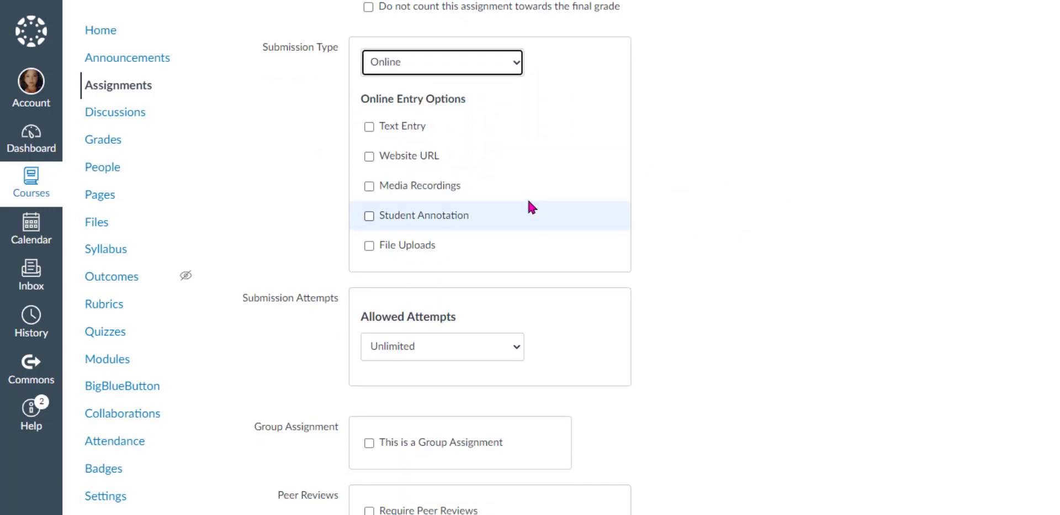
click(369, 244)
click(370, 216)
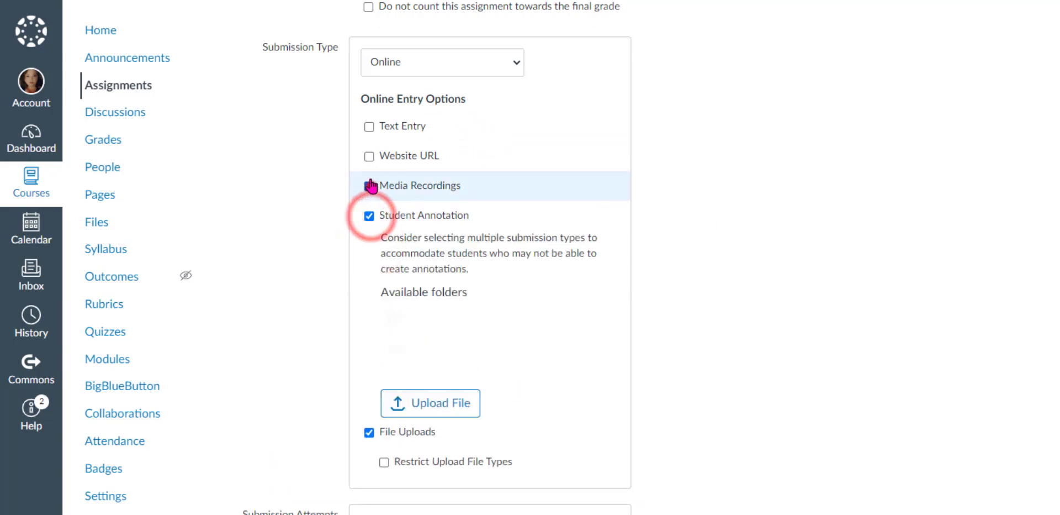
click(369, 186)
click(370, 156)
click(369, 126)
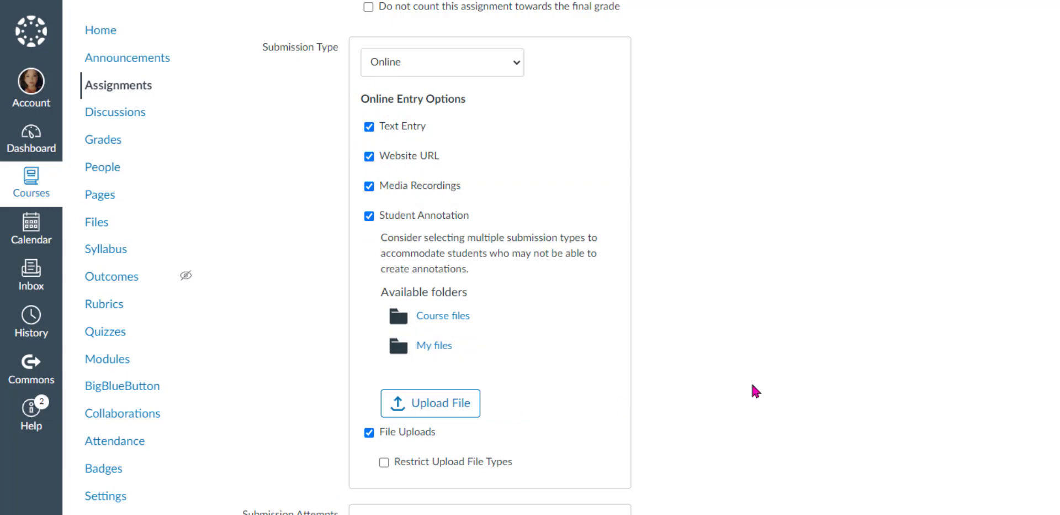
- Limit the allowed submission attempts to 1
scroll(752, 387, down, 7)
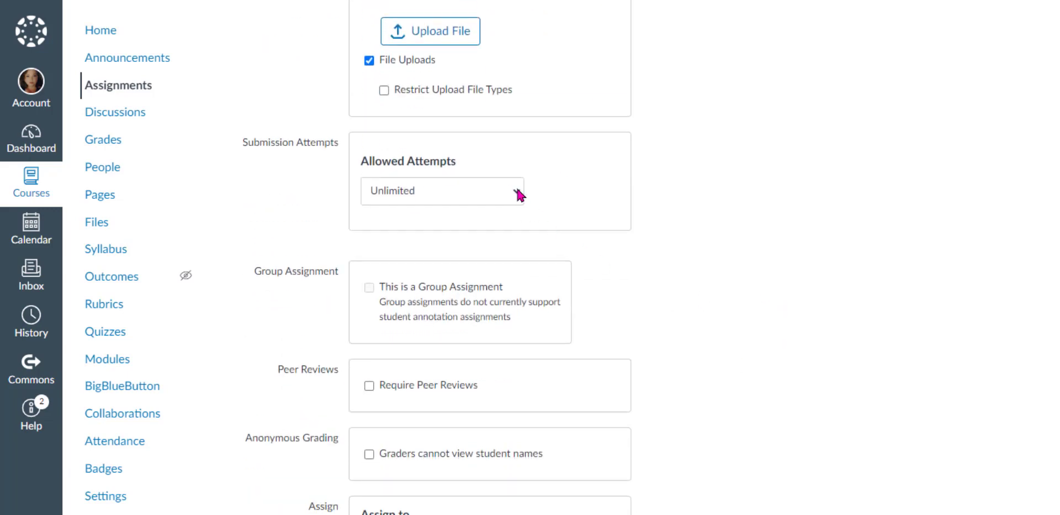
click(519, 195)
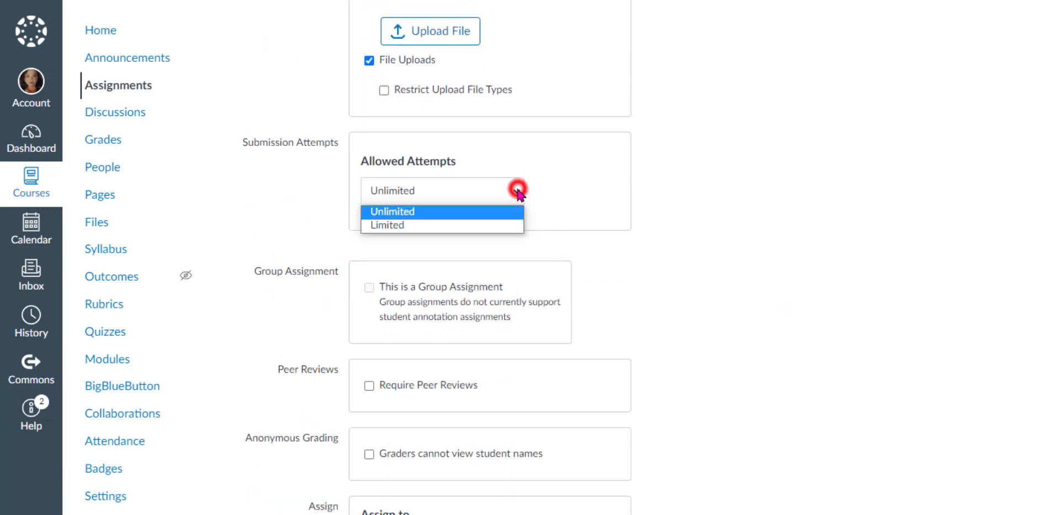
click(516, 225)
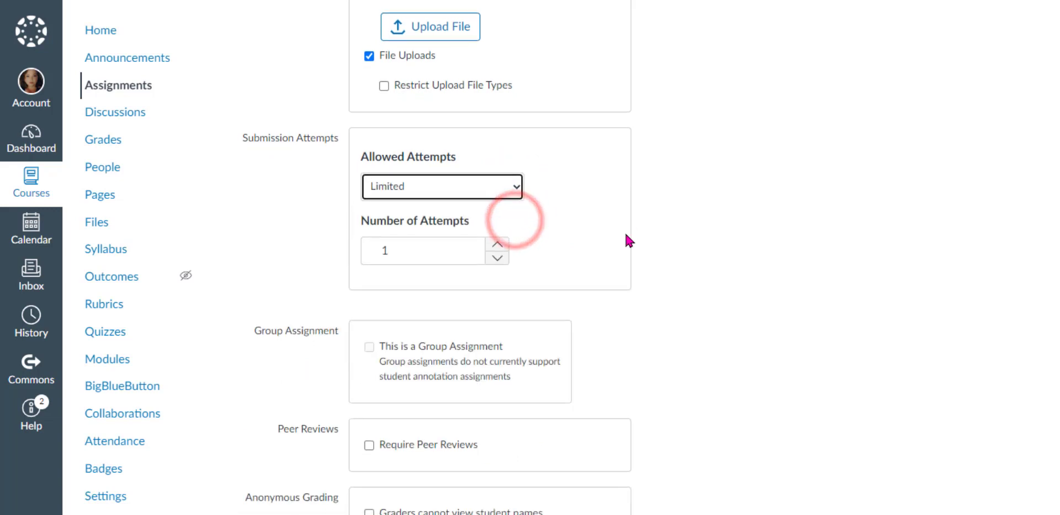
- Try to save and publish the Weekly Discussion assignment with Student Annotation enabled
scroll(552, 220, down, 1)
scroll(746, 256, down, 2)
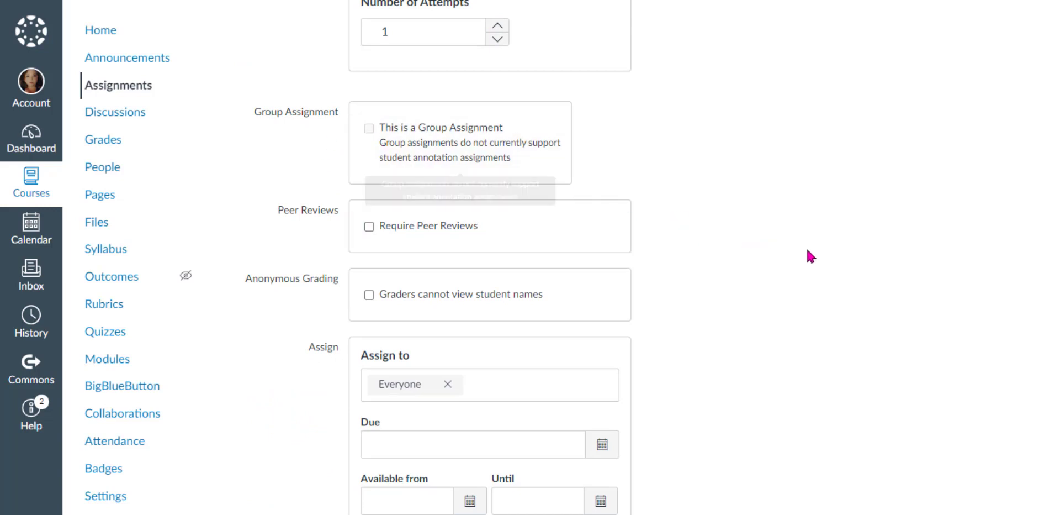
scroll(807, 265, down, 1)
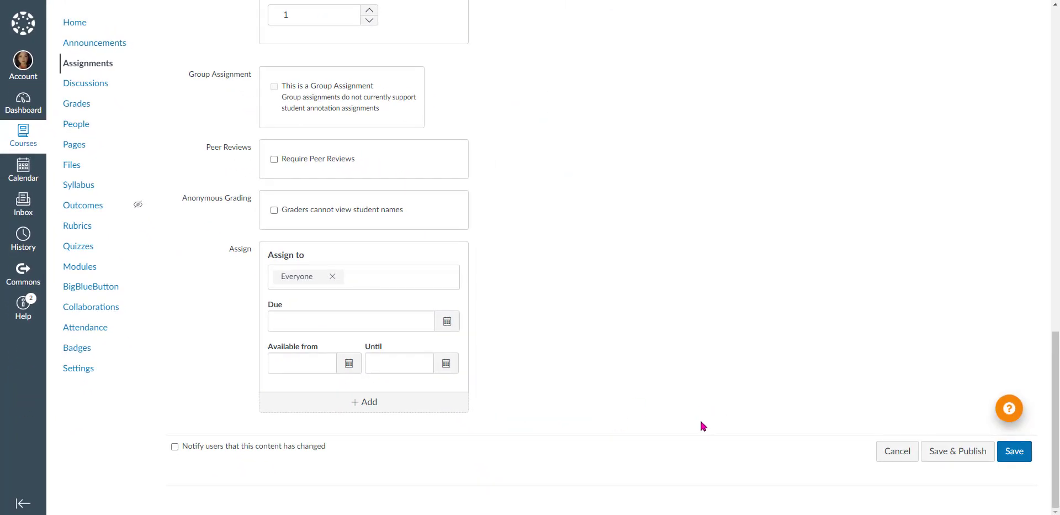
click(950, 459)
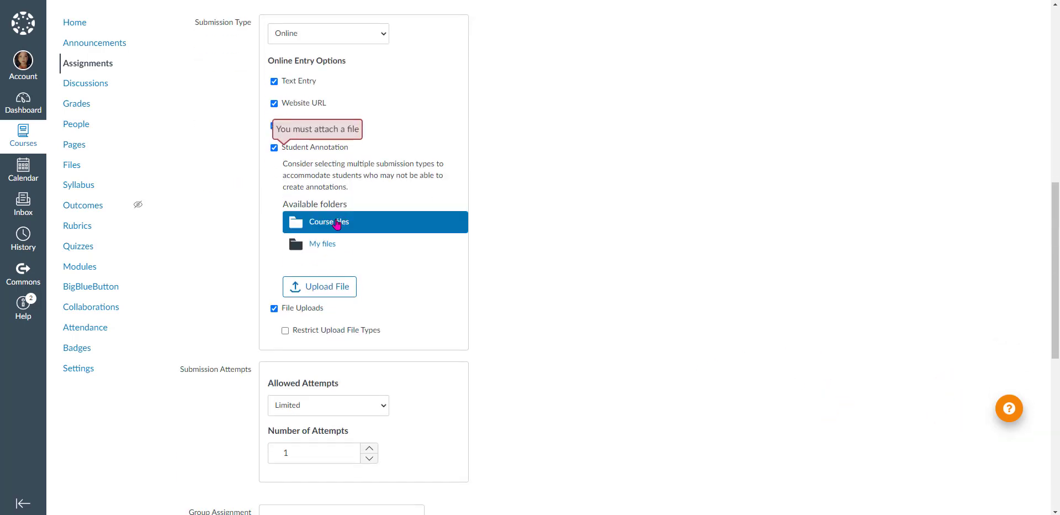
- Disable Student Annotation as an online entry option, and save and publish the assignment
click(274, 147)
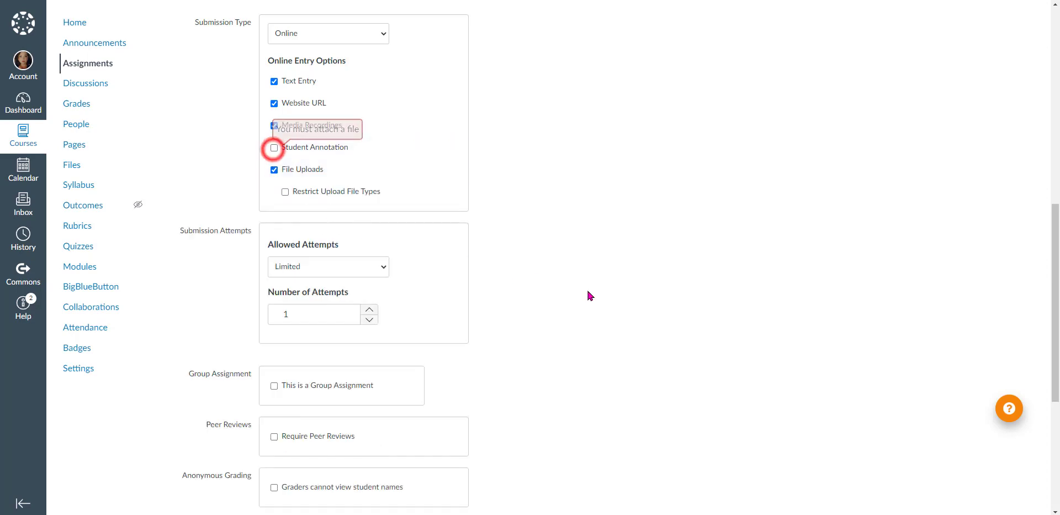
scroll(587, 298, down, 5)
click(959, 452)
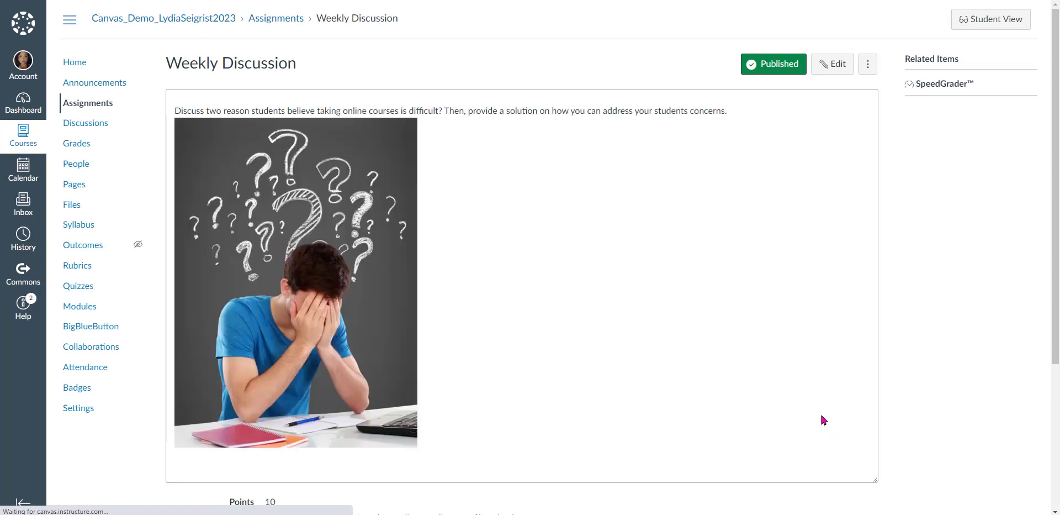
- Review the published Weekly Discussion page, checking its description, image, points, submission types, attempts and dates
scroll(819, 414, down, 1)
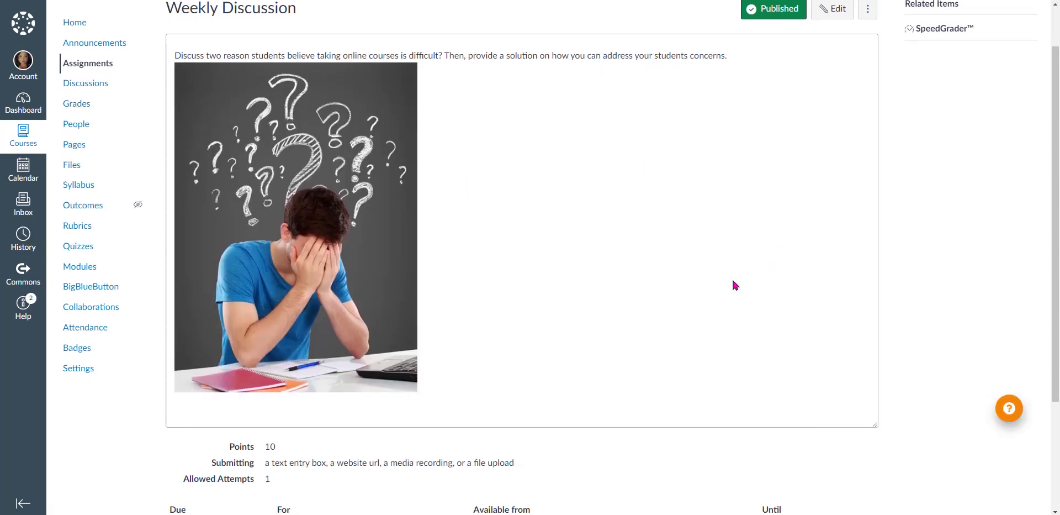
scroll(733, 281, down, 3)
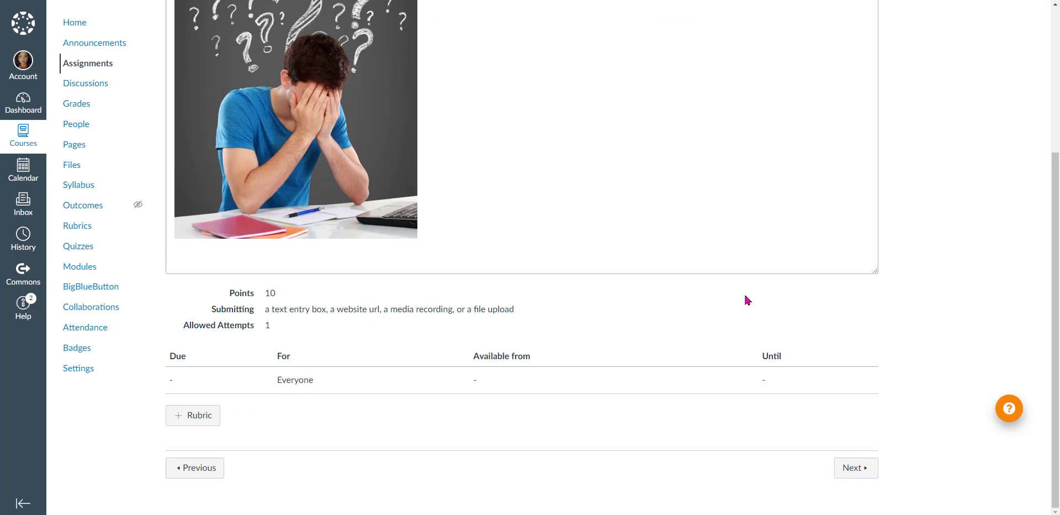
scroll(742, 293, up, 4)
scroll(679, 292, down, 3)
scroll(697, 299, down, 1)
scroll(629, 301, up, 4)
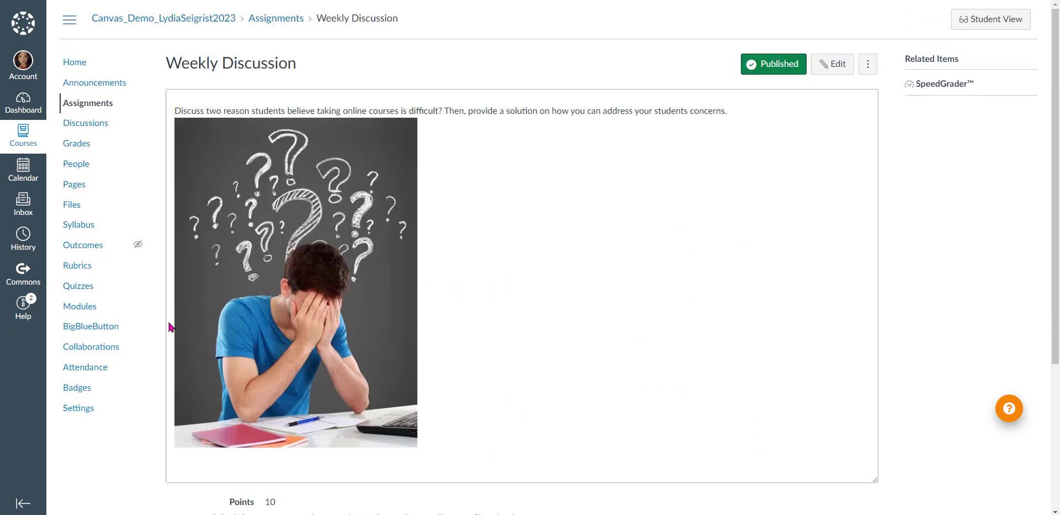
- Publish Demo Module from the course's module list, letting students continue without re-locking modules
click(80, 306)
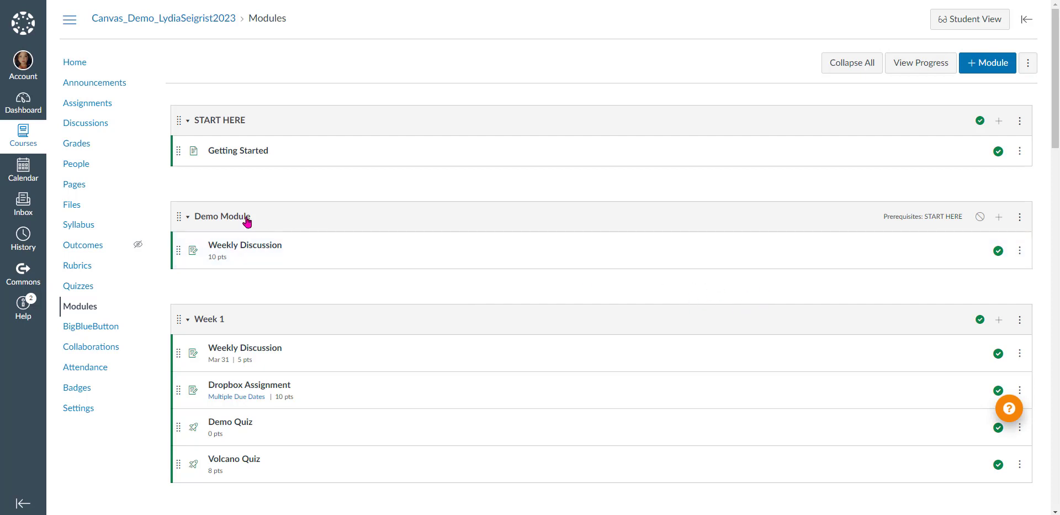
click(979, 217)
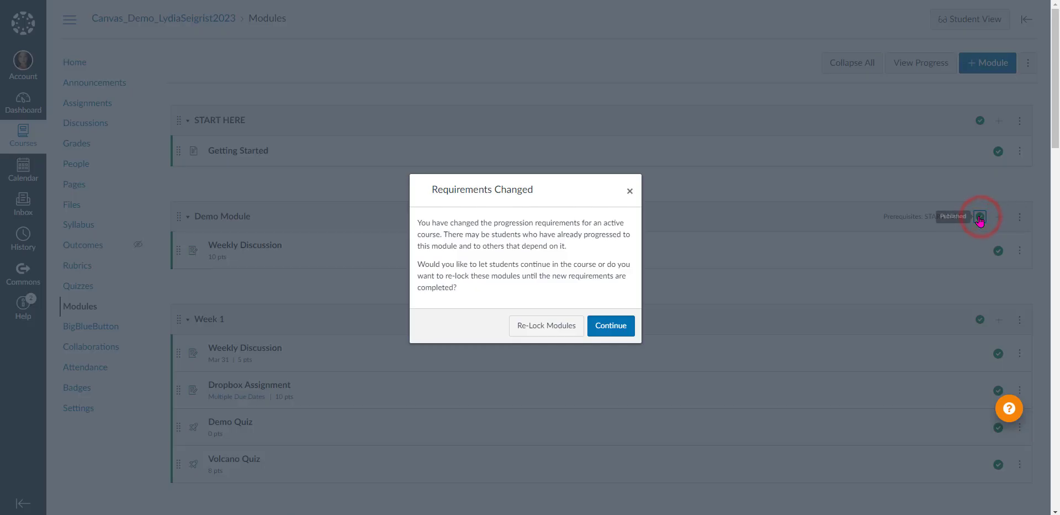
click(605, 333)
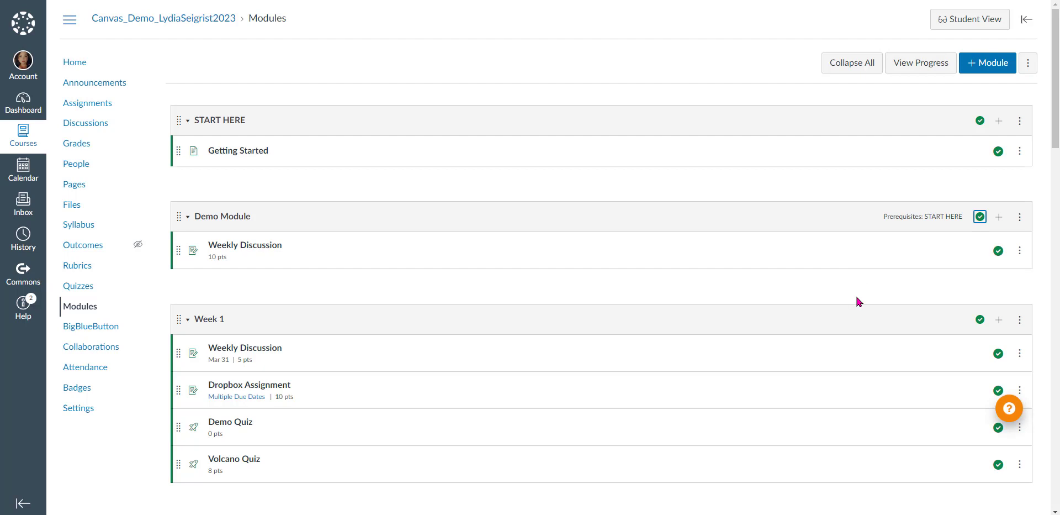
click(1021, 220)
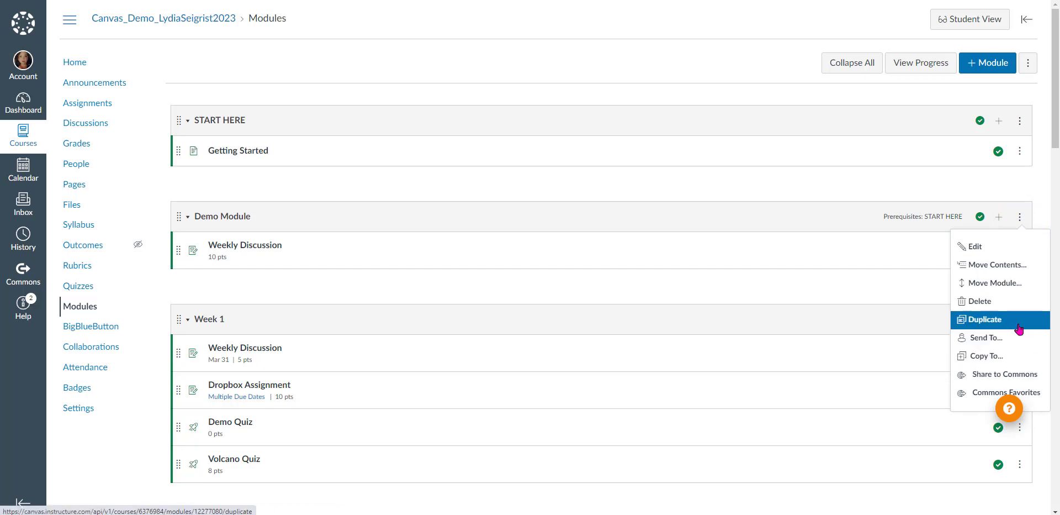
click(887, 284)
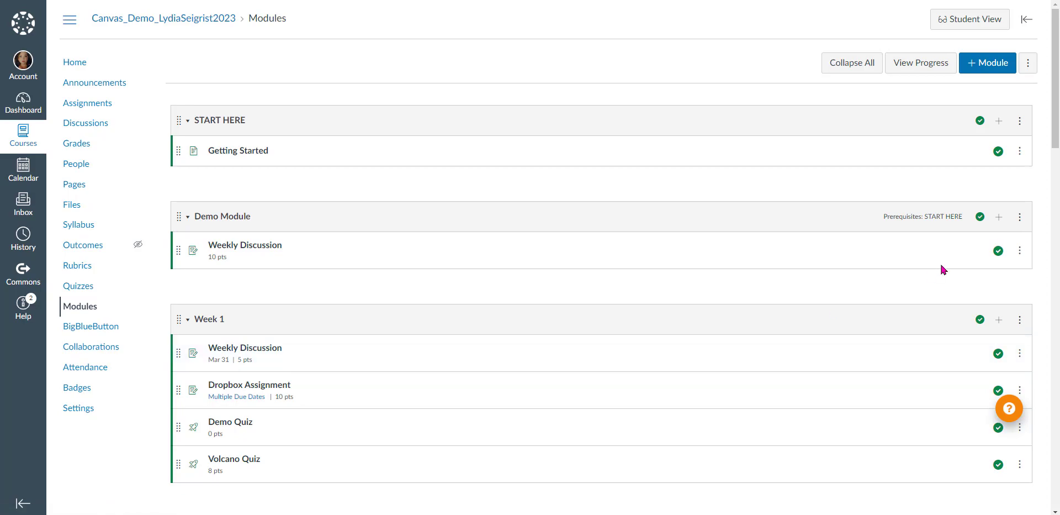
- Add the course file "Awesome Assignment Demo.docx" to Demo Module with no indentation
click(999, 217)
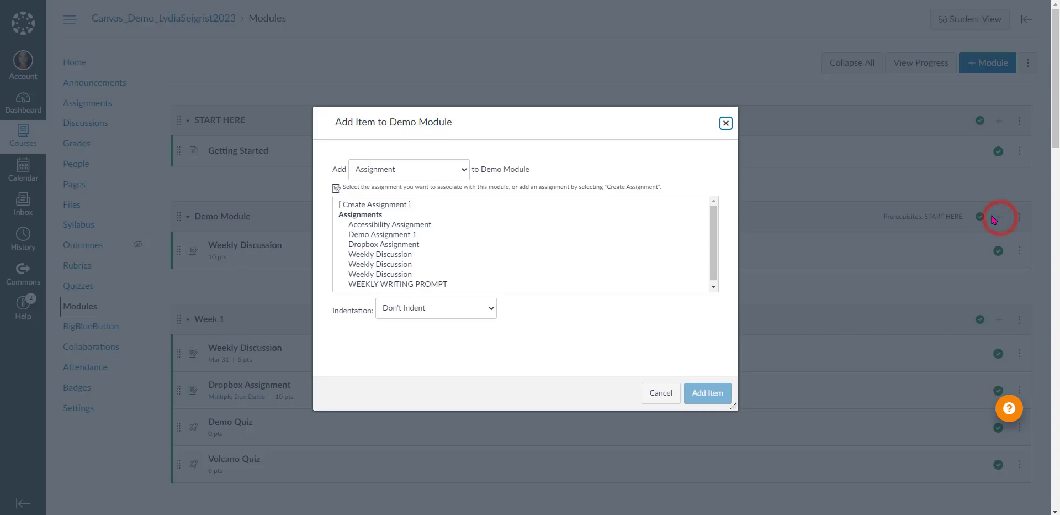
click(459, 168)
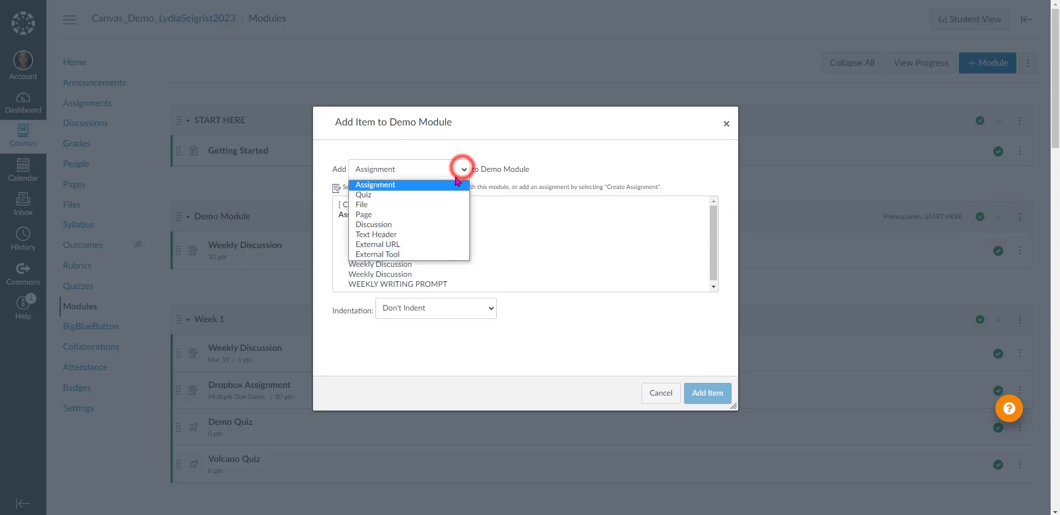
click(426, 205)
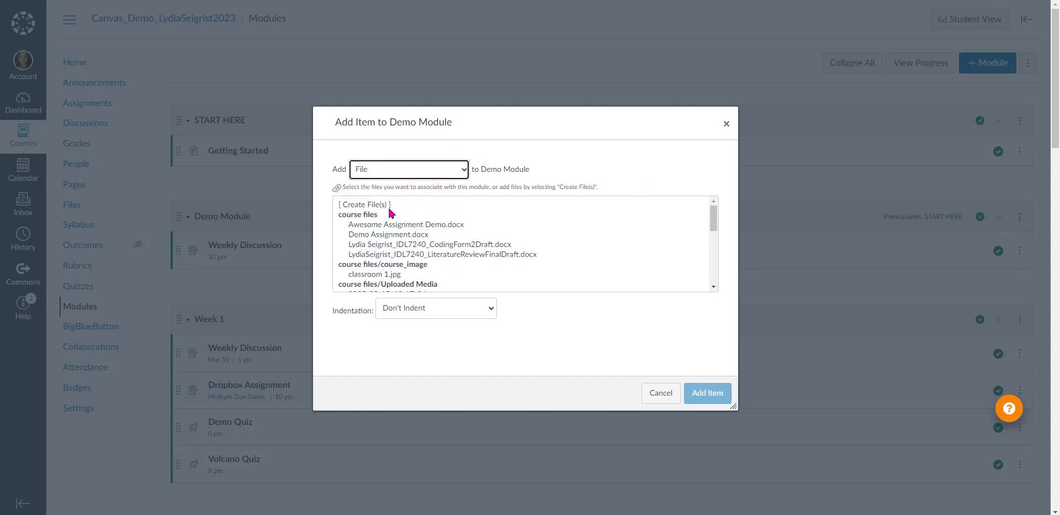
scroll(617, 238, down, 3)
scroll(617, 239, up, 3)
click(409, 225)
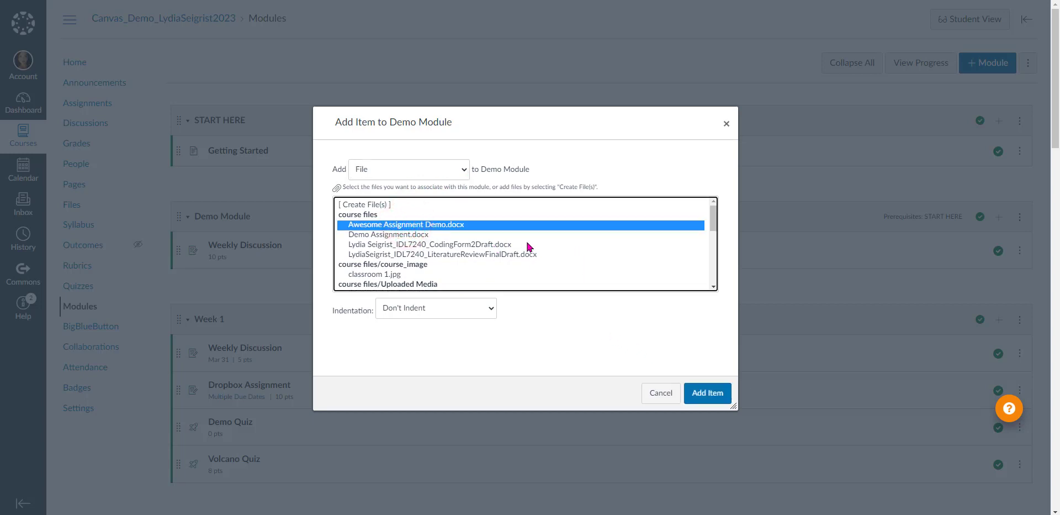
click(700, 387)
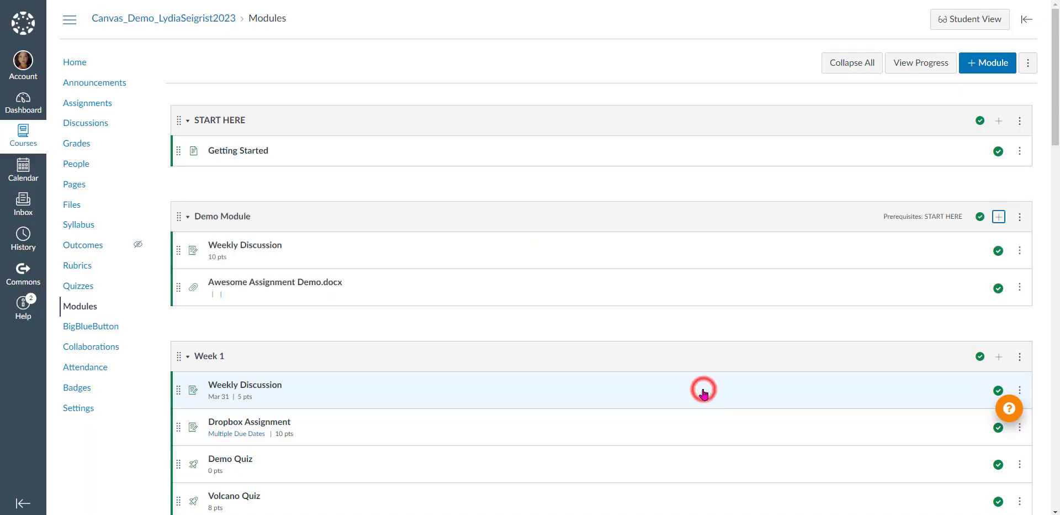